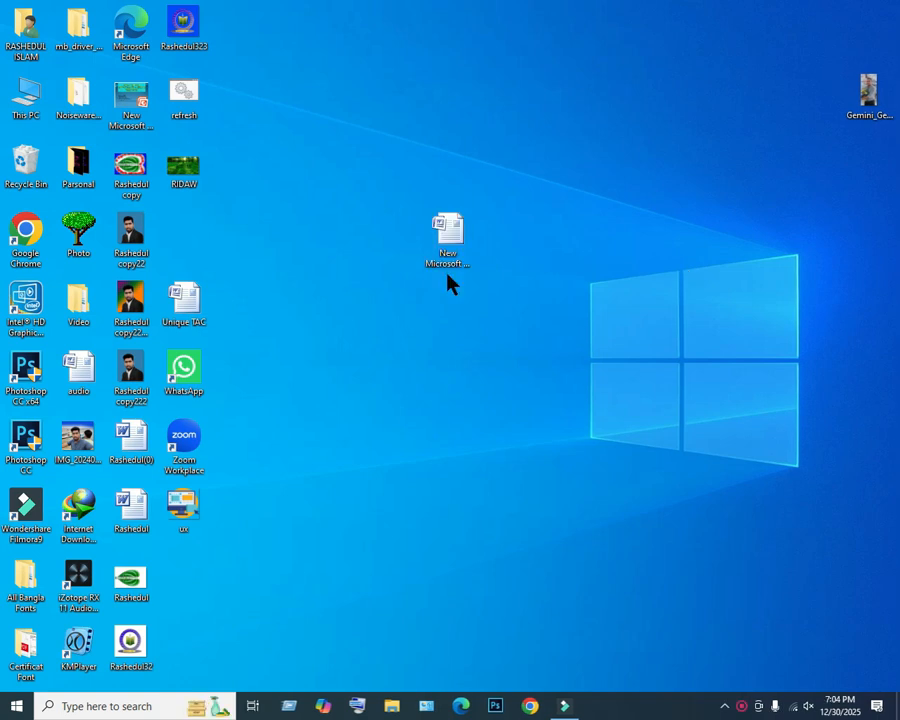
# Delete the New Microsoft Office Word Document from the desktop and launch Microsoft Office Word 2007.
pyautogui.moveTo(460, 258); pyautogui.dragTo(22, 176)
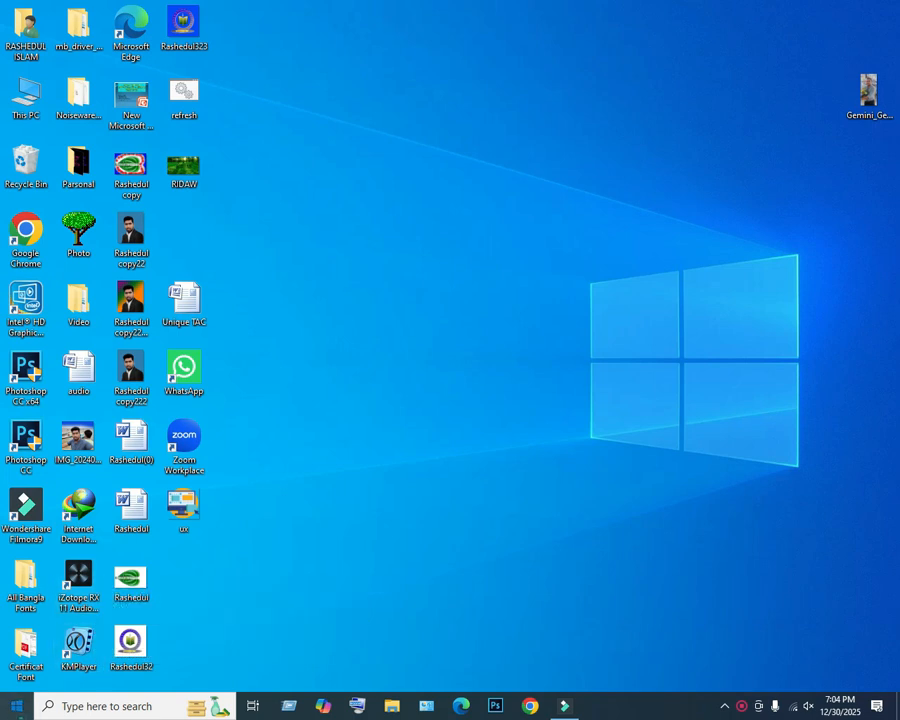
pyautogui.press('super')
pyautogui.click(92, 706)
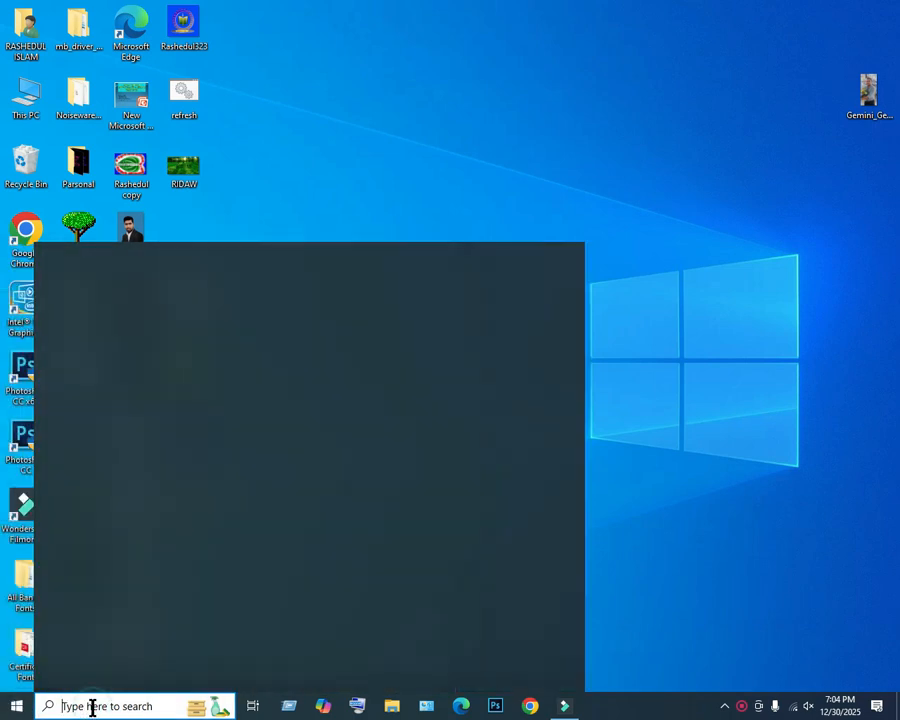
pyautogui.write('m')
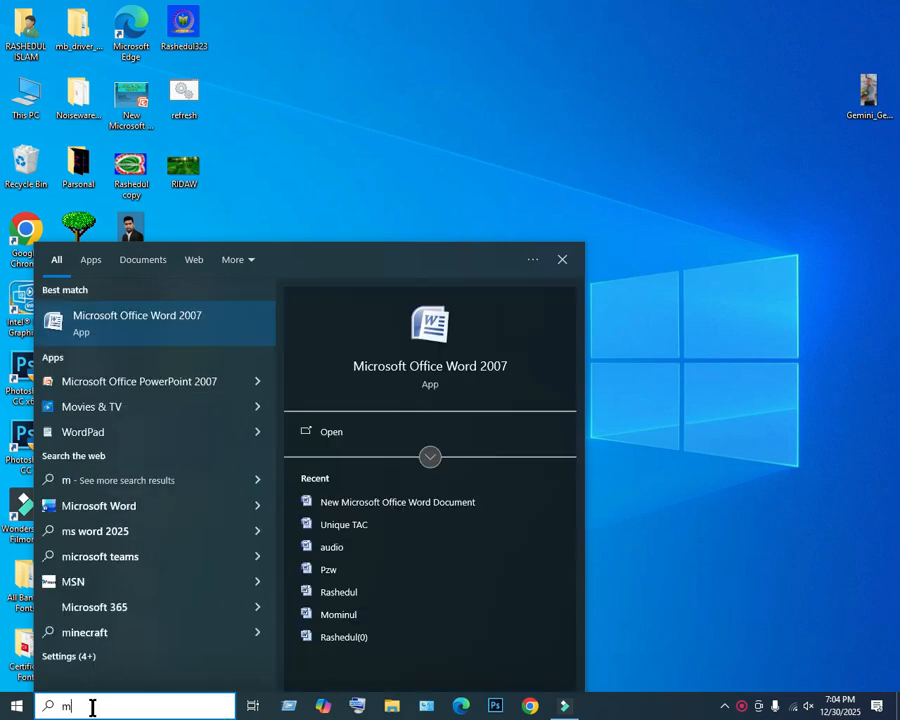
pyautogui.click(168, 332)
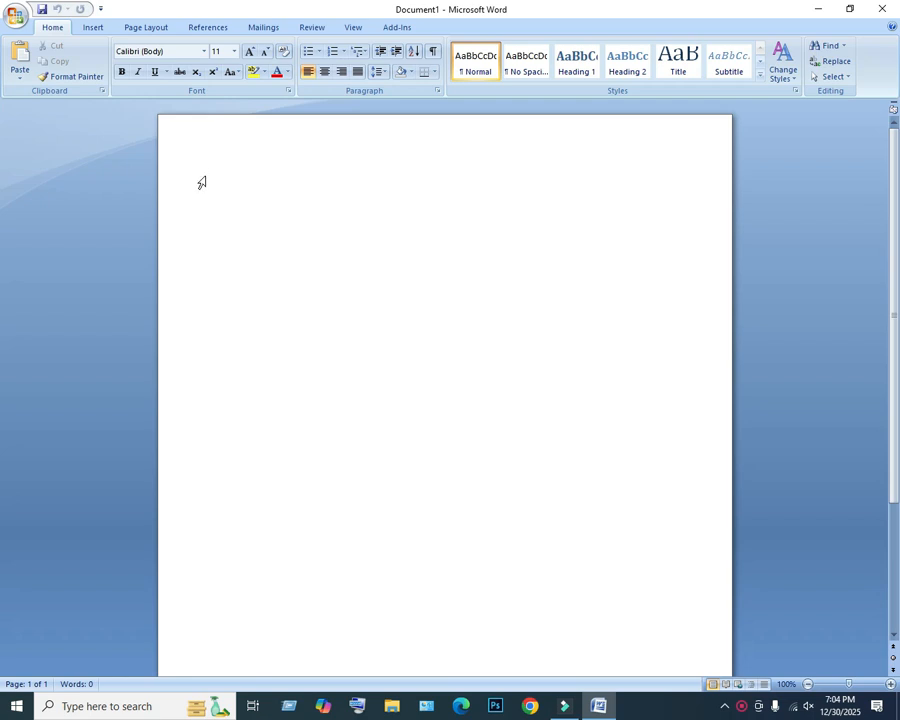
# Create a new blank document.
pyautogui.click(16, 16)
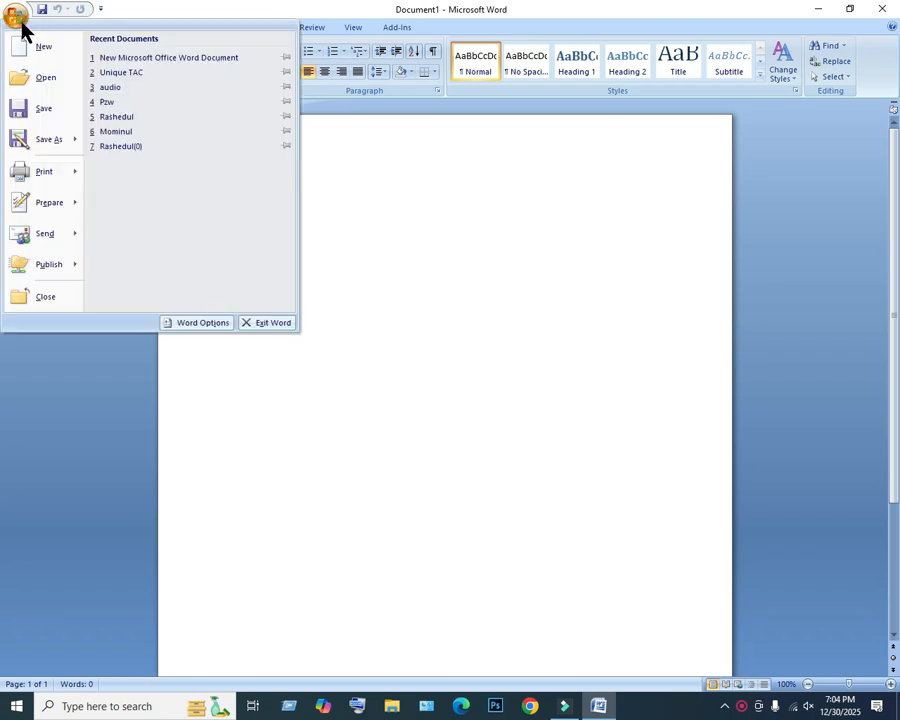
pyautogui.click(37, 48)
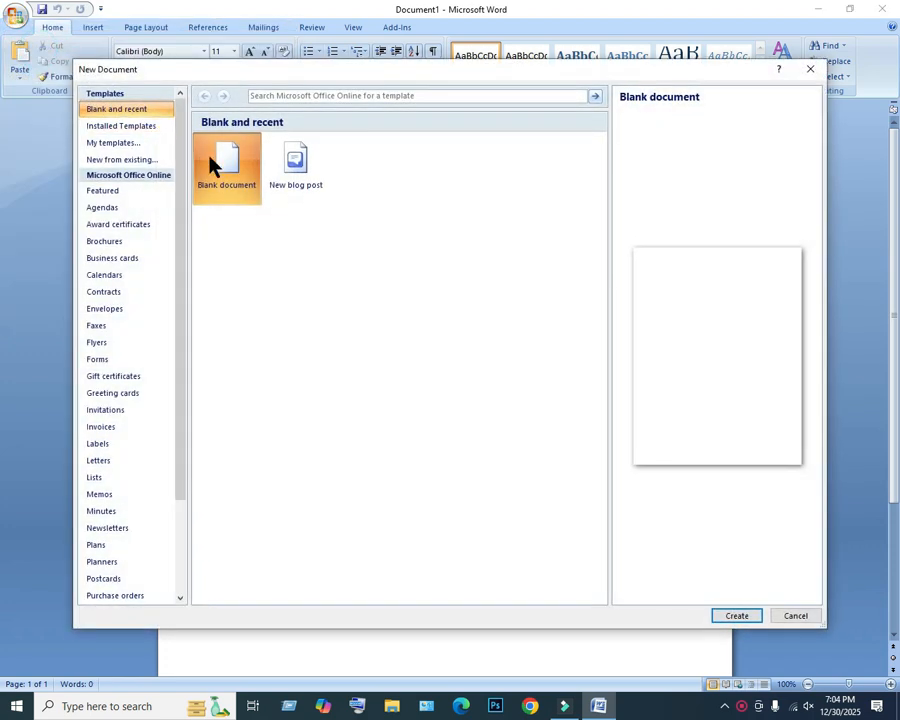
pyautogui.doubleClick(231, 178)
pyautogui.click(735, 615)
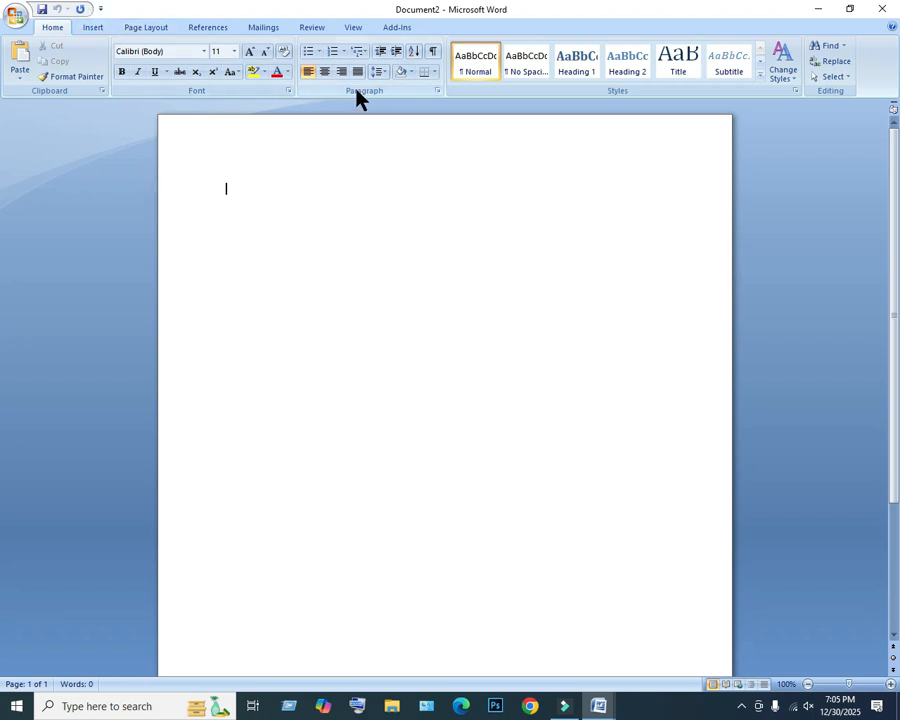
# Set the bottom and right page margins to 0.5 inches in Page Setup.
pyautogui.click(140, 30)
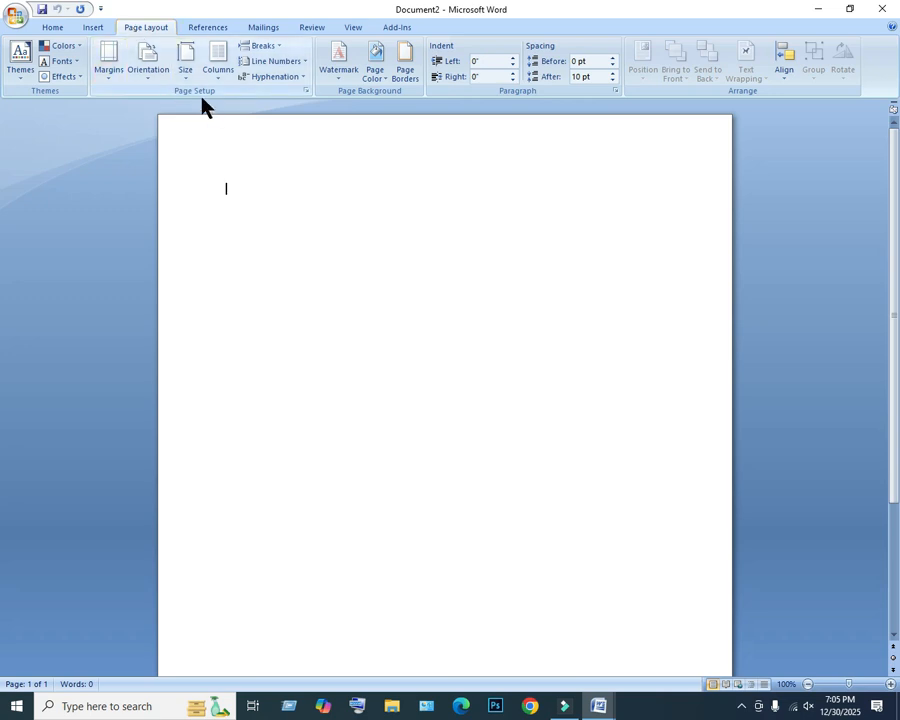
pyautogui.click(306, 90)
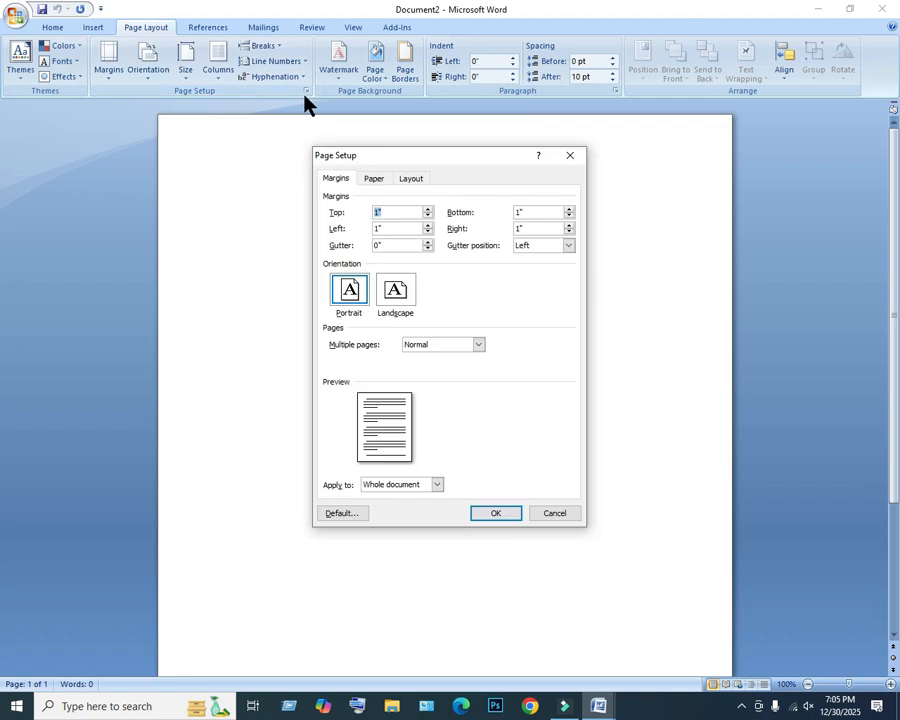
pyautogui.click(390, 213)
pyautogui.click(532, 212)
pyautogui.click(532, 212)
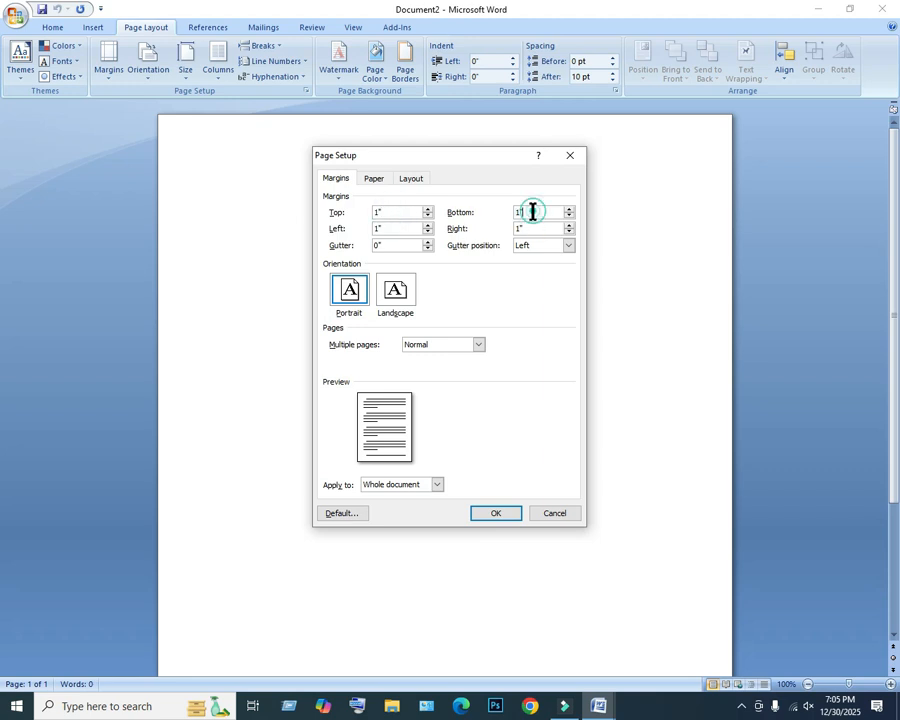
pyautogui.click(396, 213)
pyautogui.click(388, 229)
pyautogui.moveTo(530, 212); pyautogui.dragTo(508, 213)
pyautogui.write('0.5')
pyautogui.moveTo(538, 228); pyautogui.dragTo(490, 228)
pyautogui.write('0.5')
# Set the paper size to A4 for the whole document and apply the page setup.
pyautogui.click(374, 179)
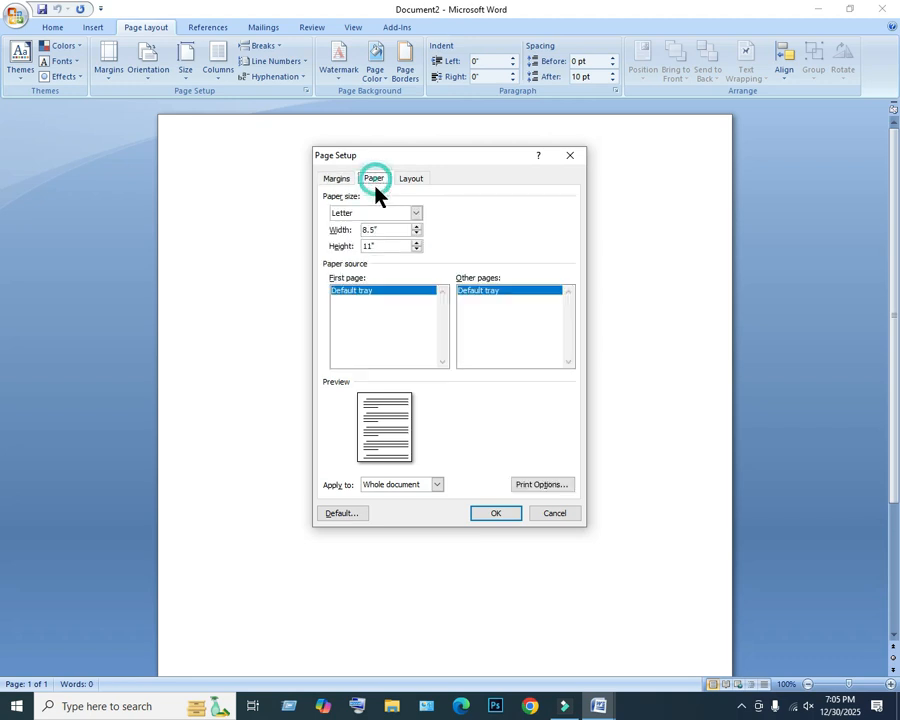
pyautogui.click(417, 213)
pyautogui.scroll(-2, 365, 250)
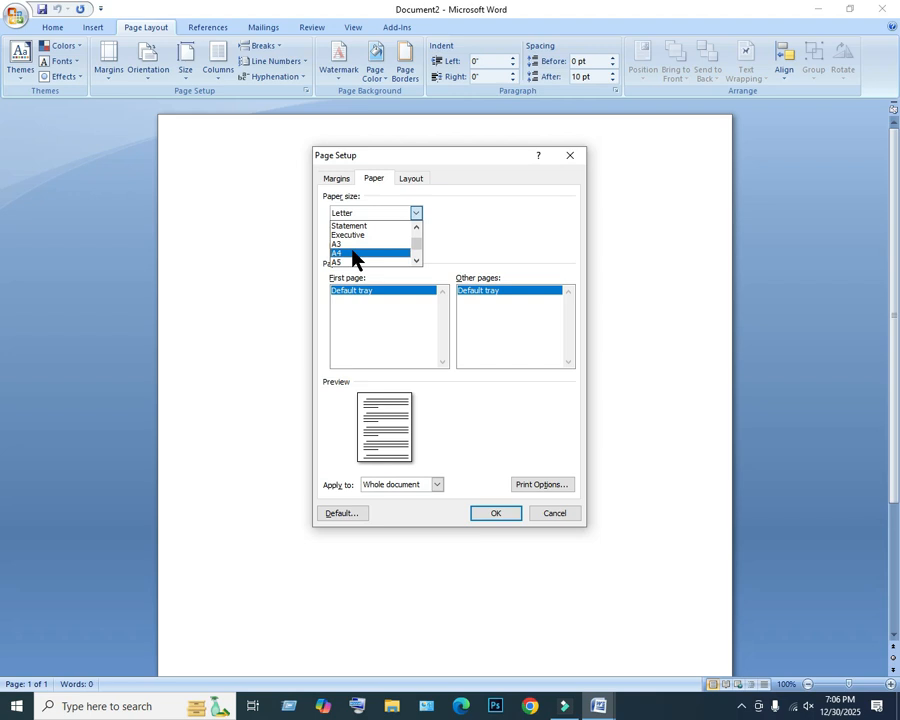
pyautogui.click(352, 253)
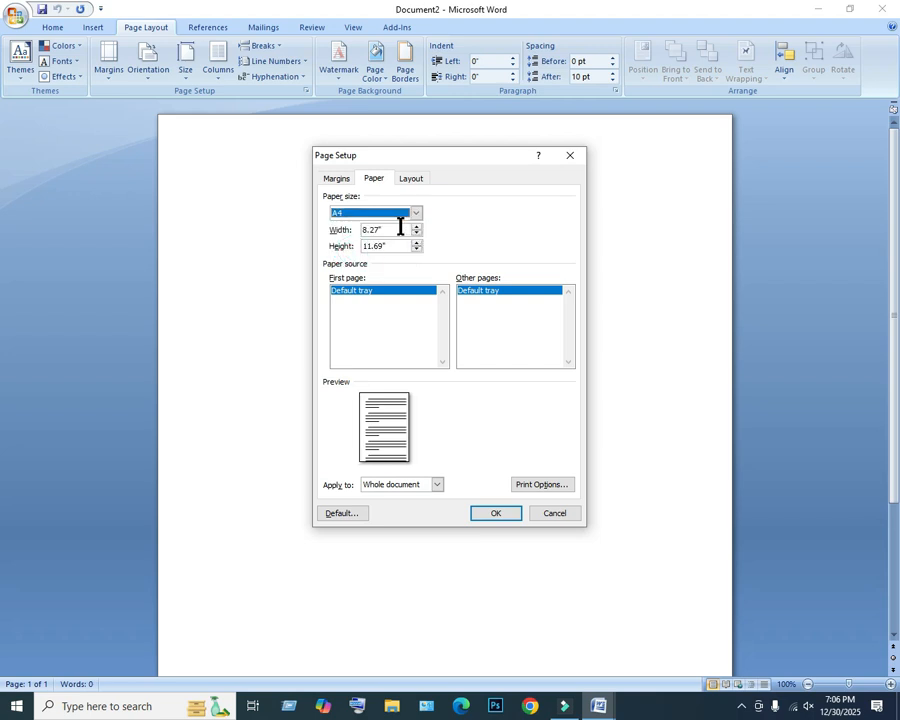
pyautogui.click(416, 214)
pyautogui.scroll(3, 353, 242)
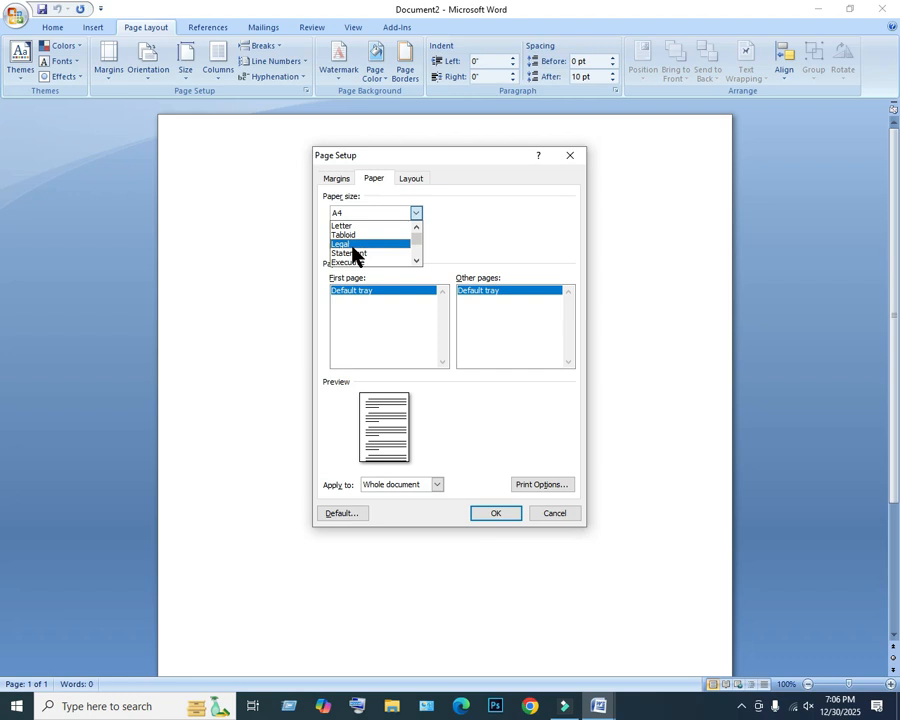
pyautogui.scroll(-3, 352, 249)
pyautogui.click(346, 253)
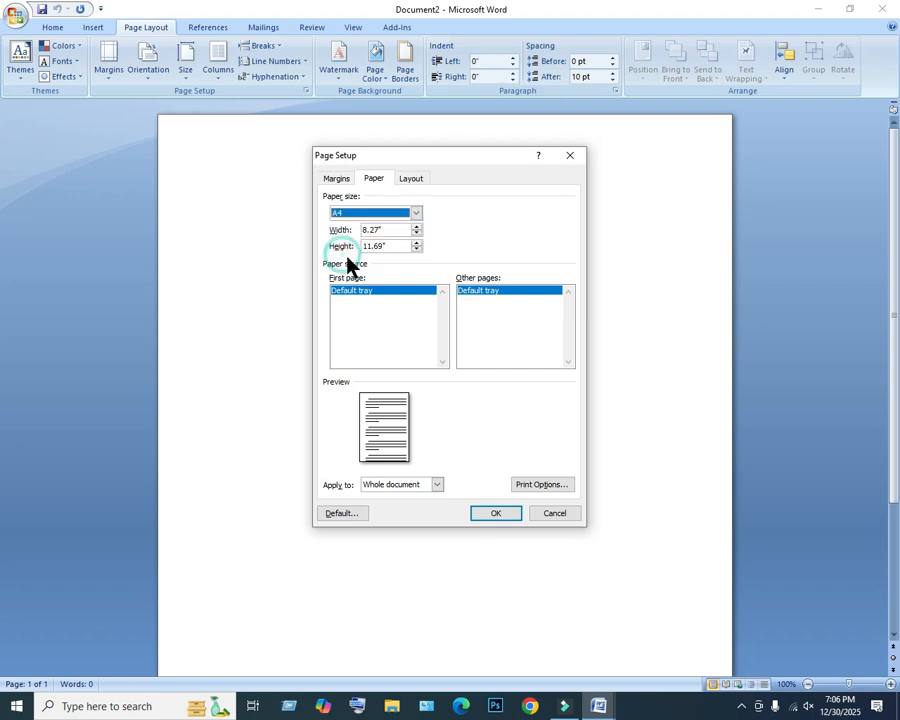
pyautogui.click(500, 515)
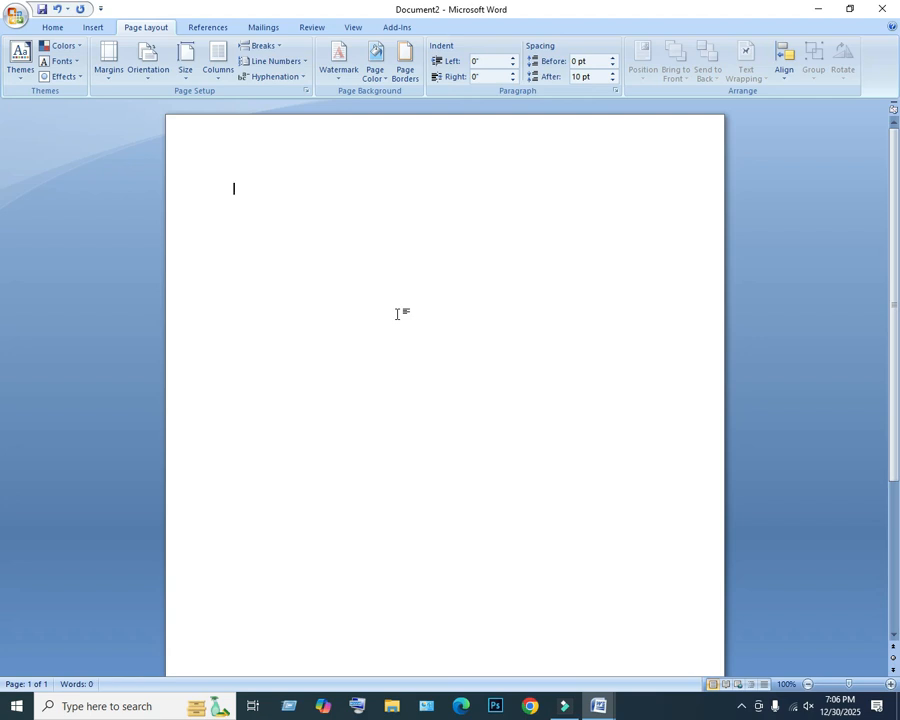
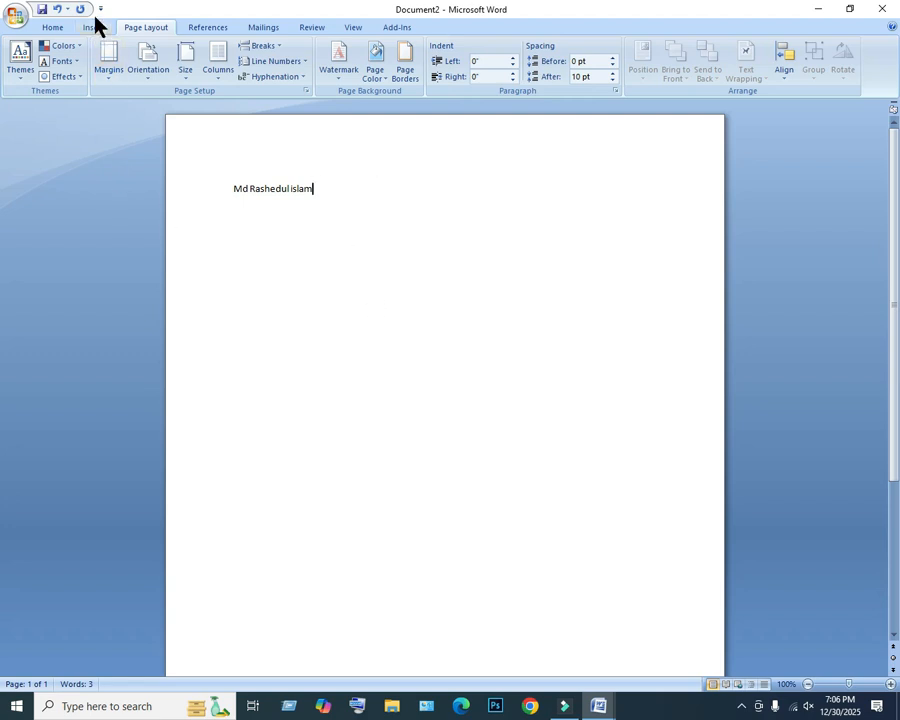
# Set the font size of the whole name line to 26.
pyautogui.click(56, 28)
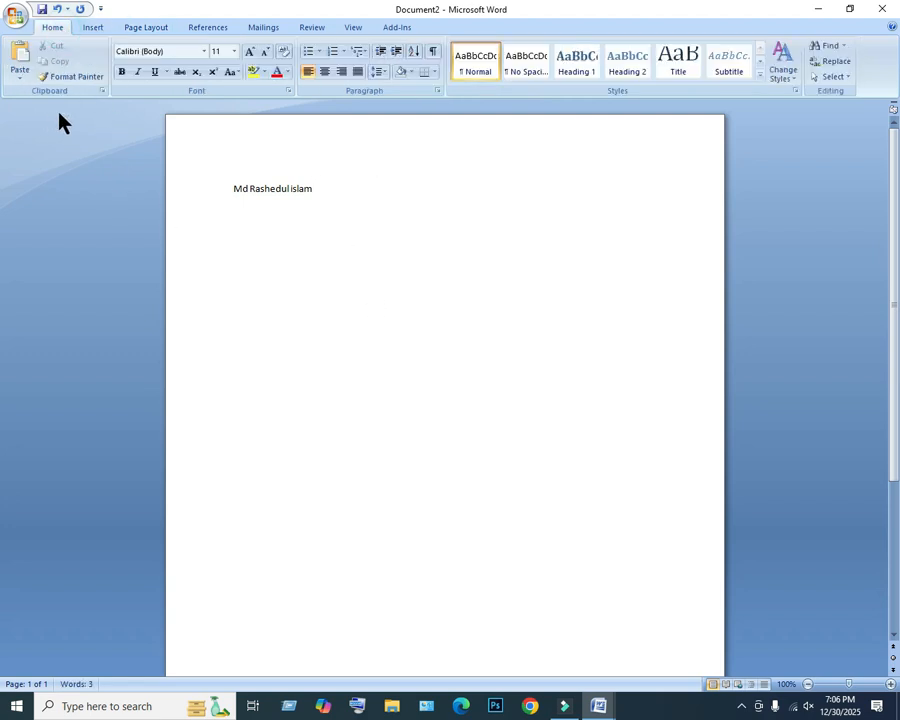
pyautogui.moveTo(317, 193); pyautogui.dragTo(173, 195)
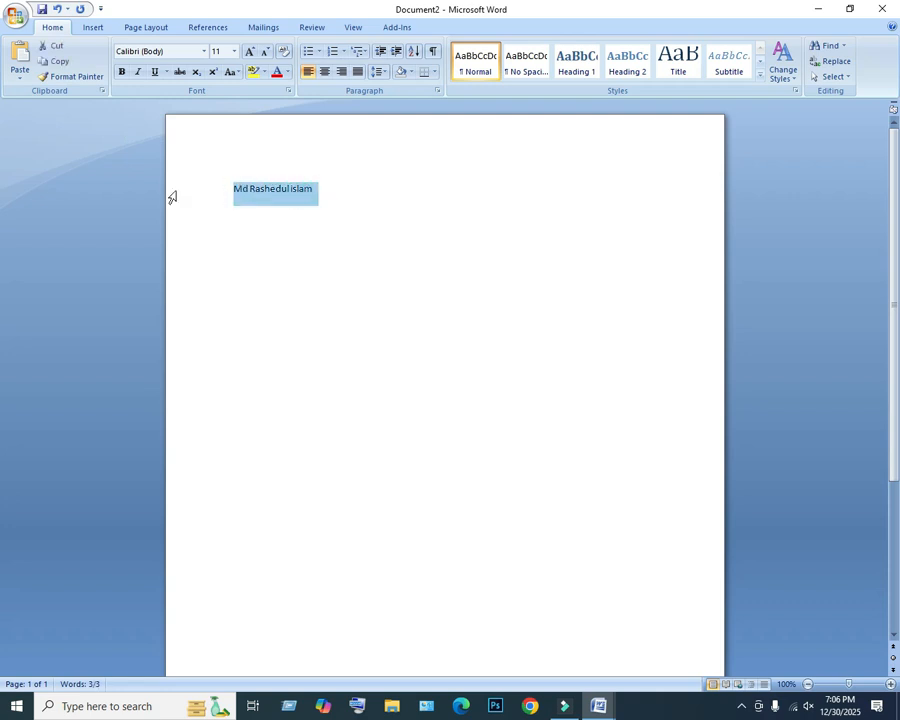
pyautogui.click(235, 51)
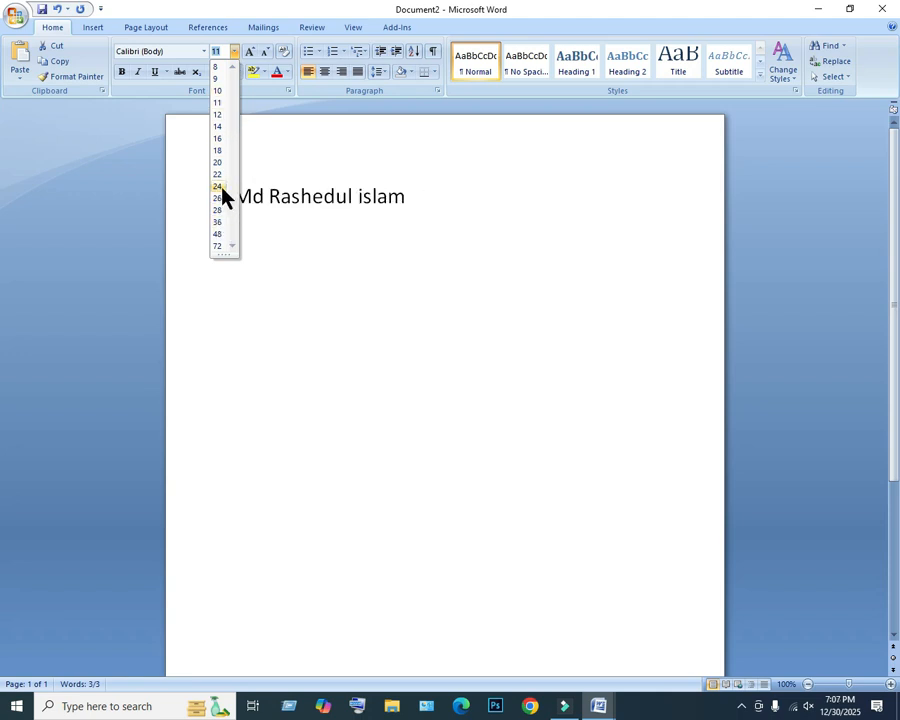
pyautogui.click(219, 200)
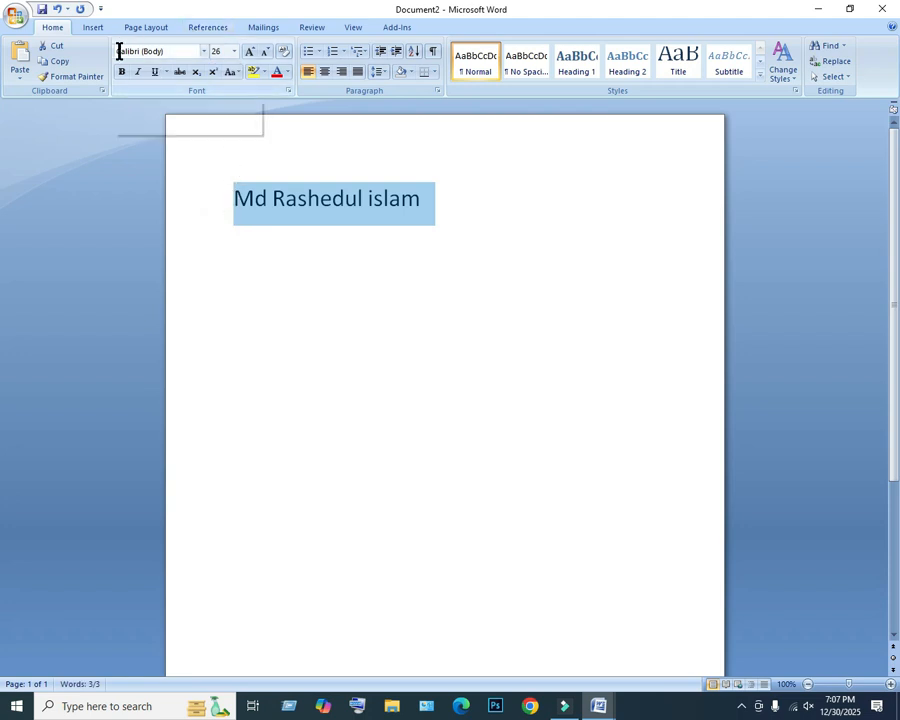
# Try to change the font of the name line to Times New Roman.
pyautogui.click(205, 51)
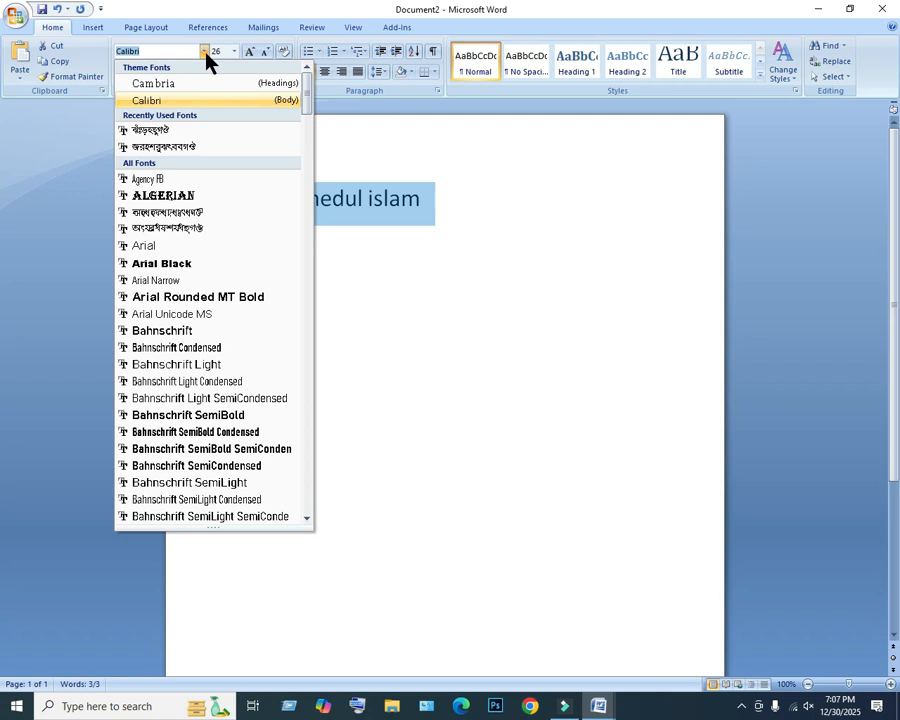
pyautogui.scroll(-9, 185, 305)
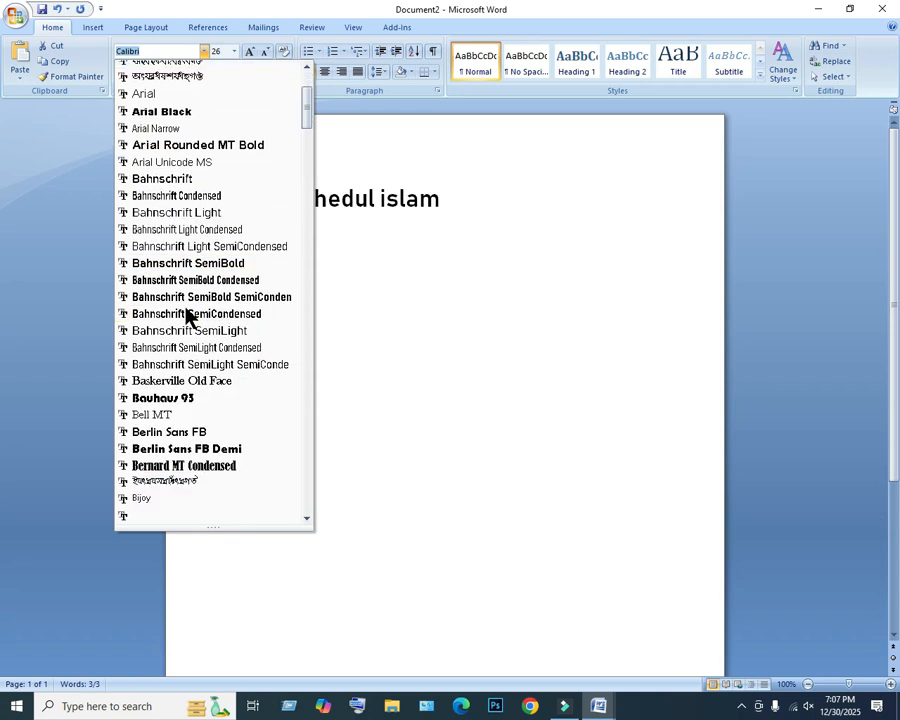
pyautogui.scroll(-5, 178, 510)
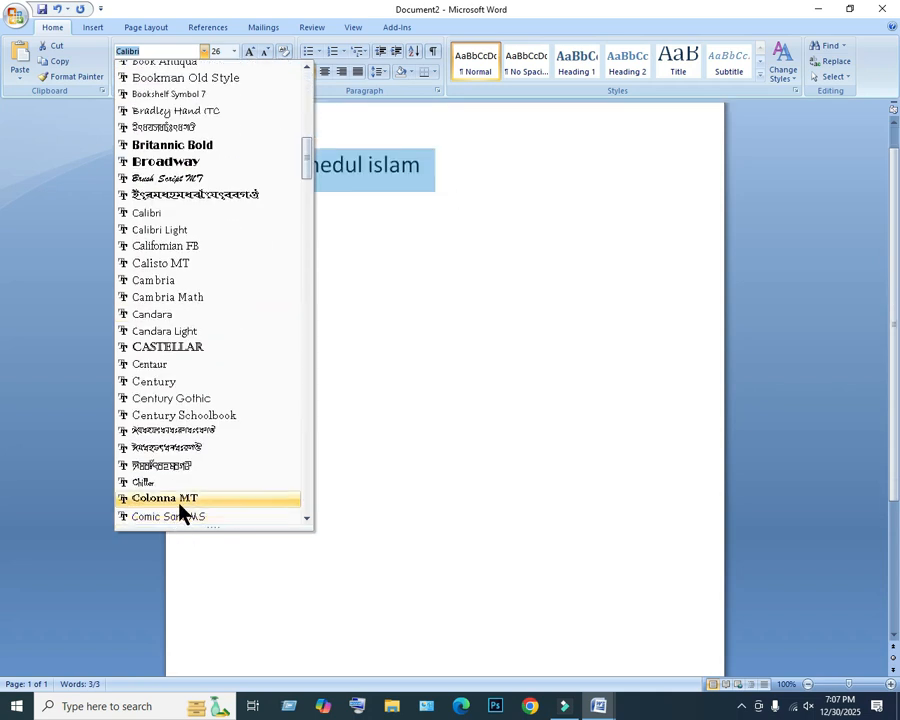
pyautogui.scroll(-4, 172, 370)
pyautogui.scroll(-15, 166, 345)
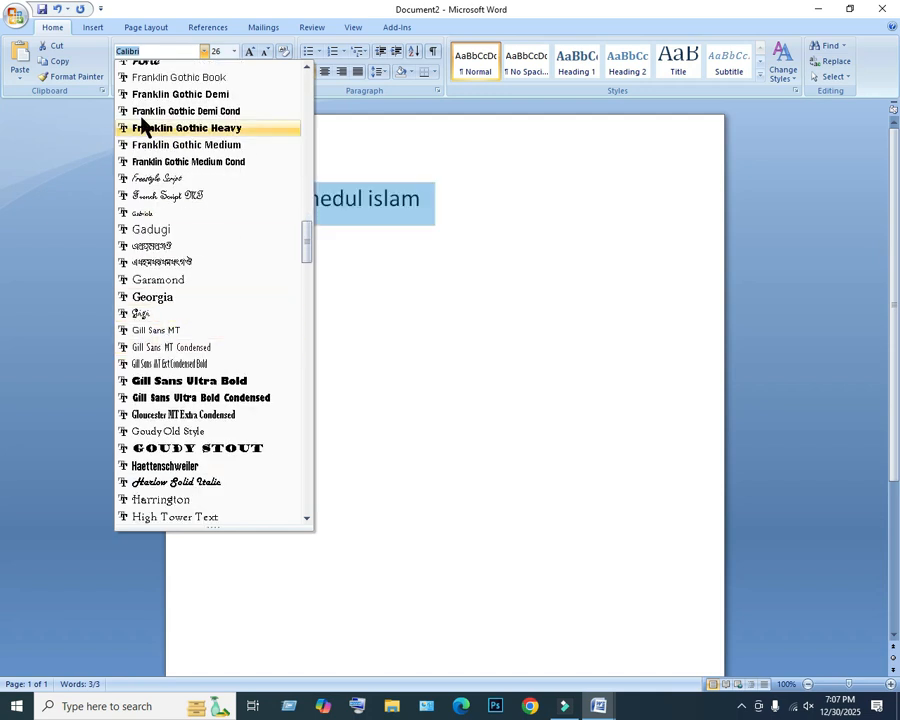
pyautogui.write('T')
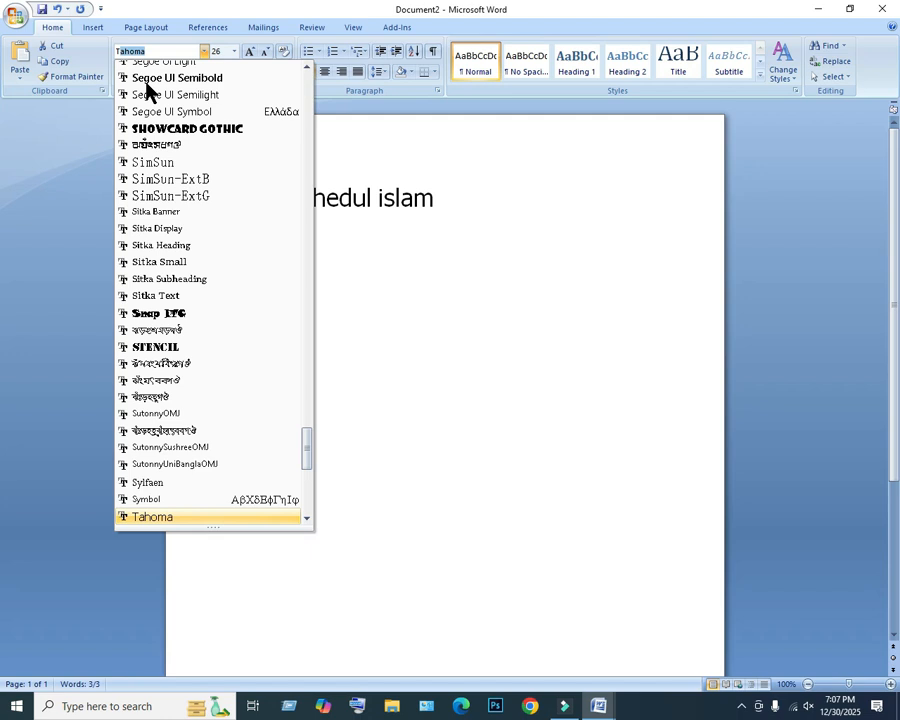
pyautogui.write('imes New R')
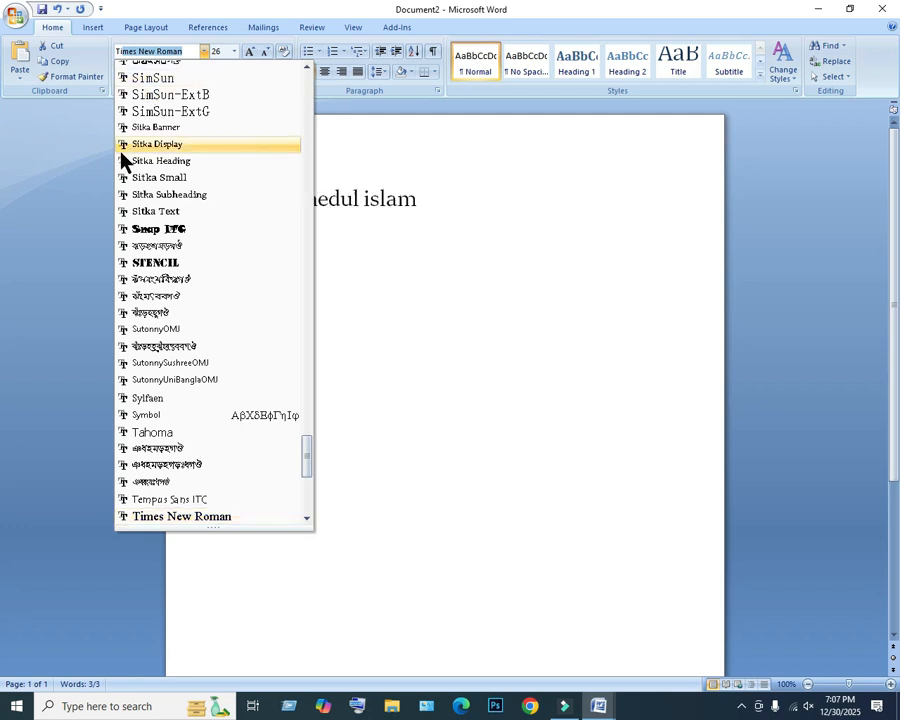
pyautogui.click(191, 51)
pyautogui.click(541, 207)
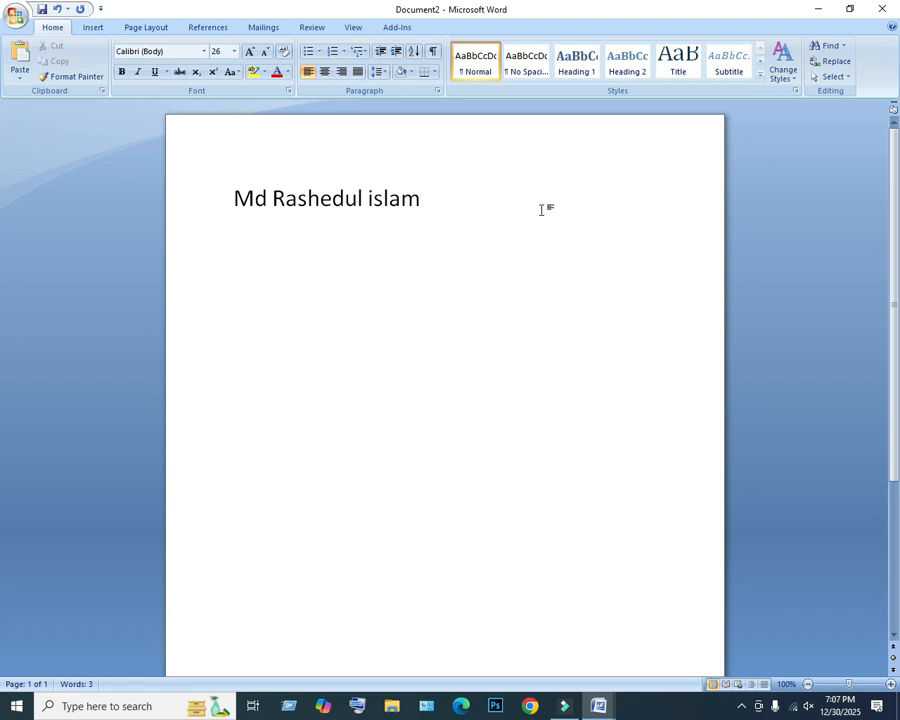
# Try center and right alignment on the name line and return it to left alignment.
pyautogui.moveTo(476, 205); pyautogui.dragTo(213, 185)
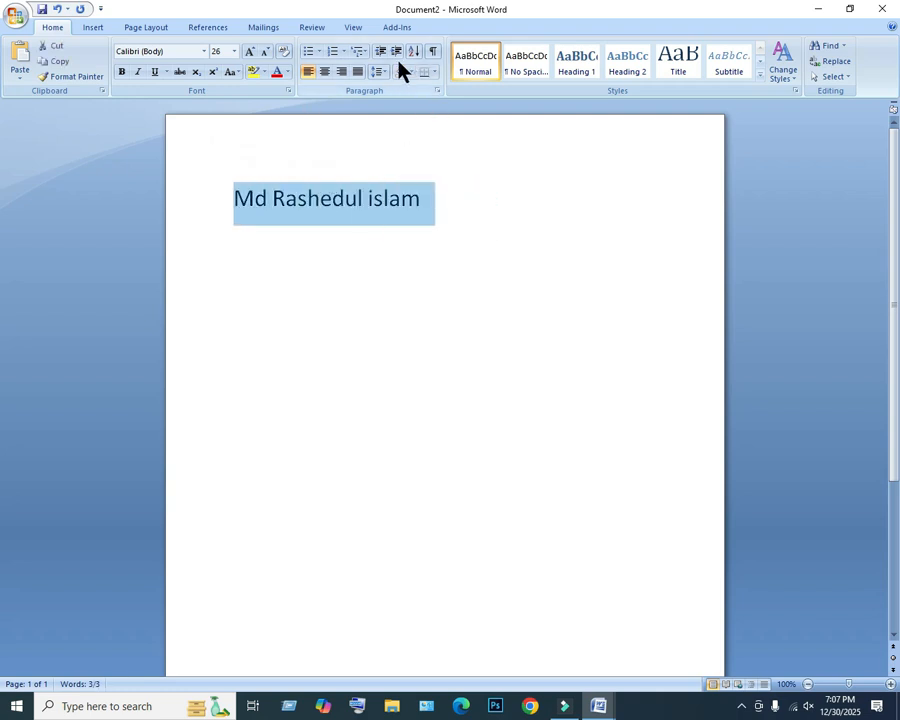
pyautogui.click(326, 72)
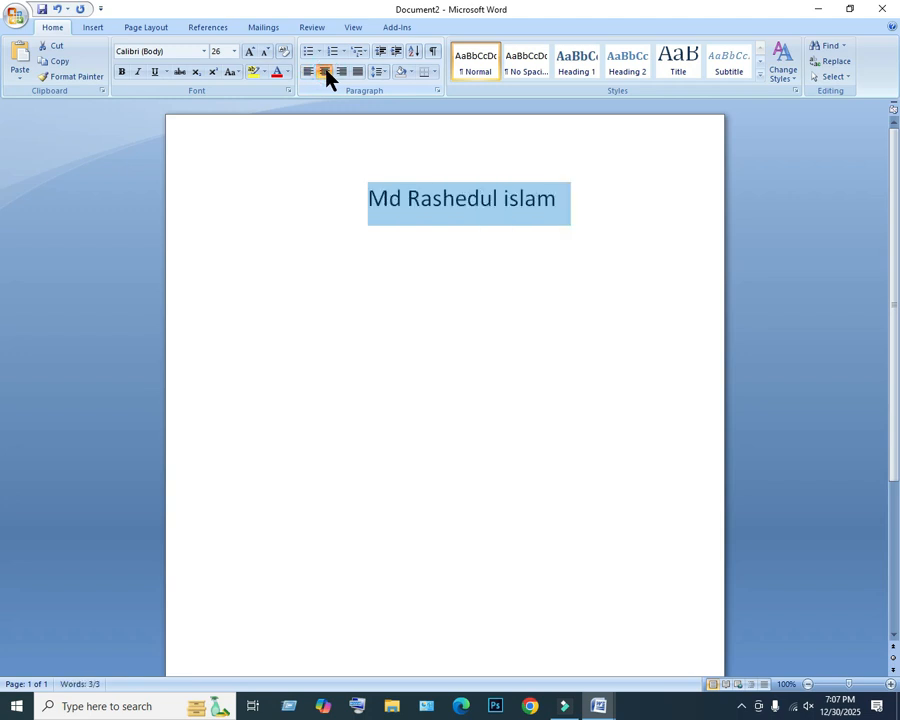
pyautogui.click(341, 72)
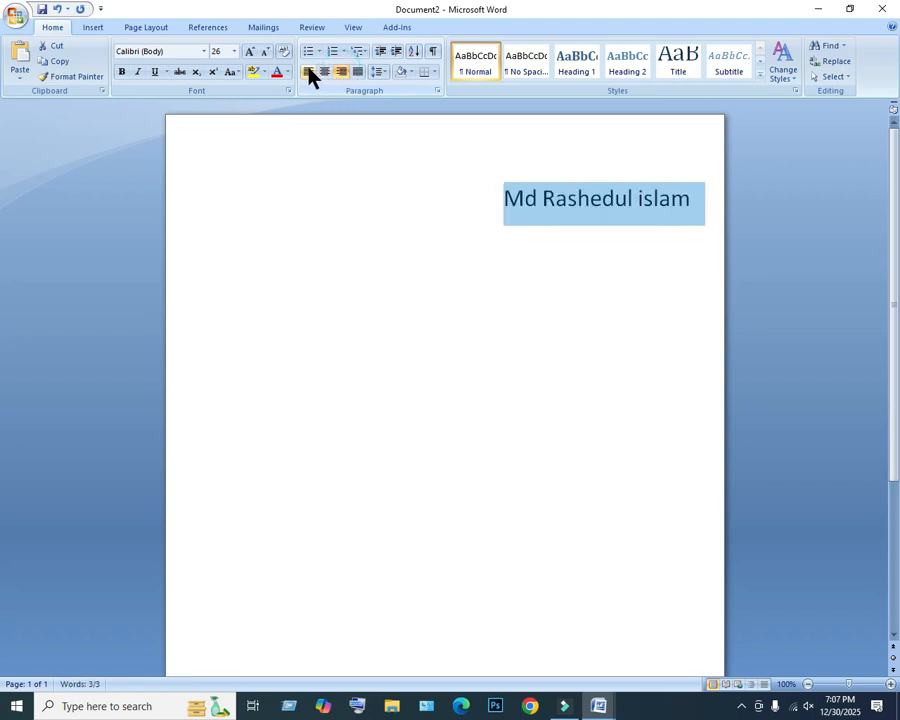
pyautogui.click(309, 73)
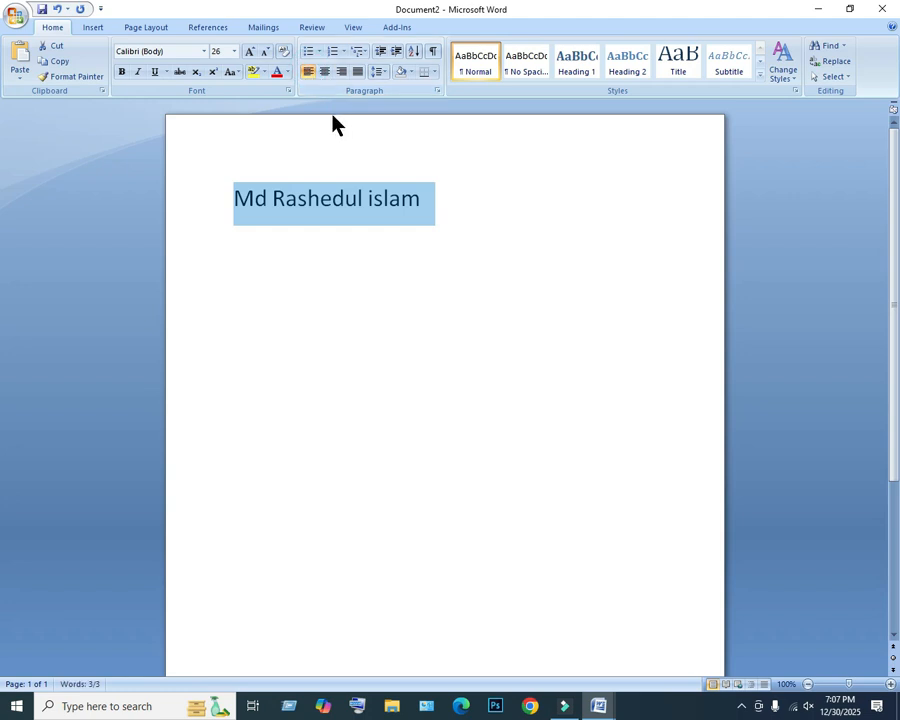
pyautogui.click(437, 207)
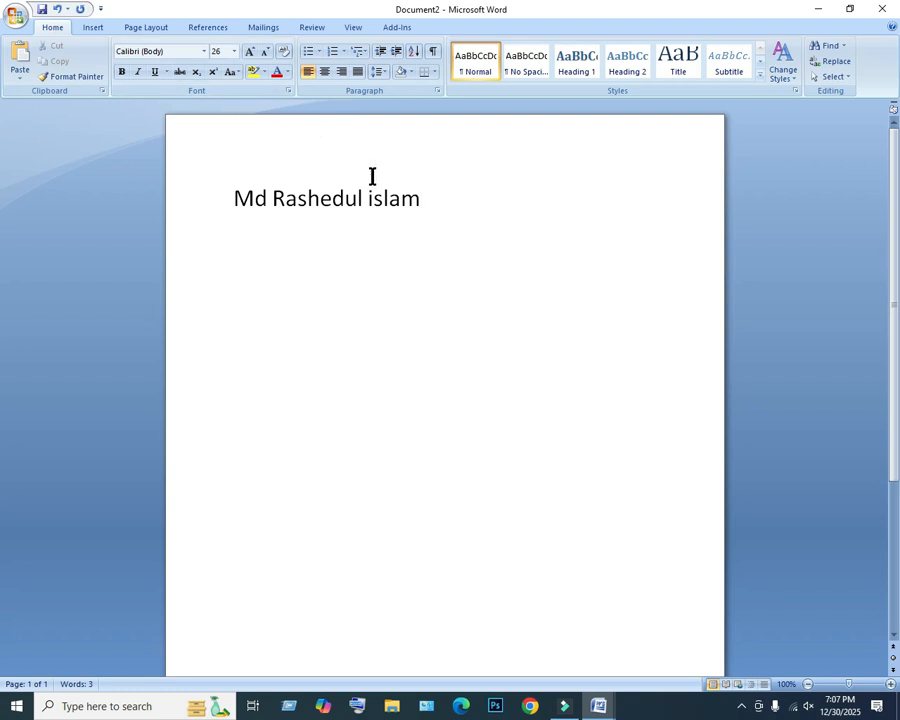
pyautogui.click(433, 204)
pyautogui.moveTo(433, 204); pyautogui.dragTo(250, 200)
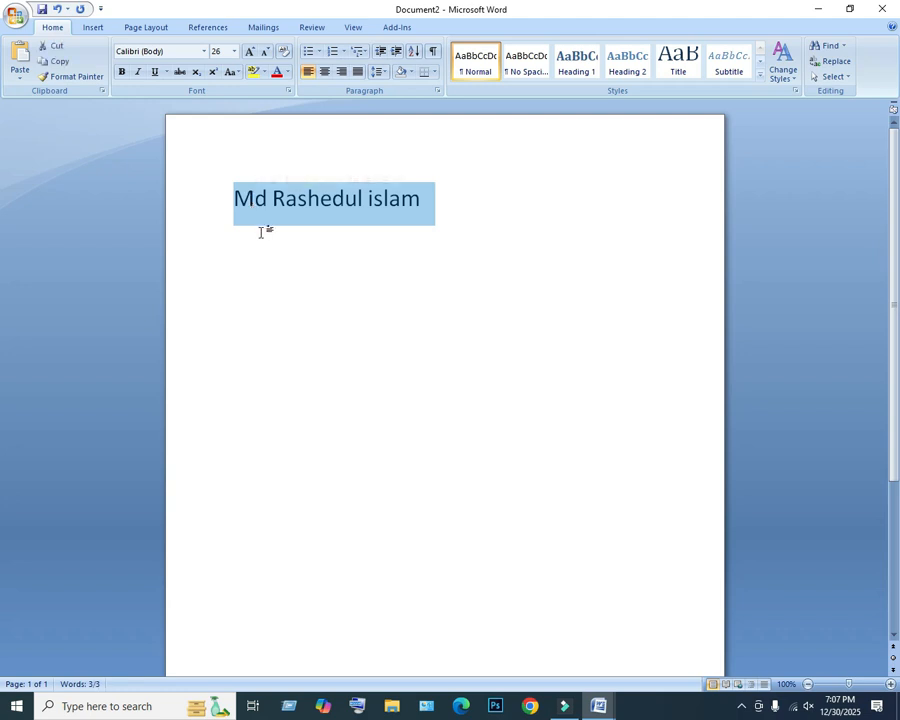
pyautogui.click(259, 232)
pyautogui.moveTo(442, 200); pyautogui.dragTo(243, 207)
pyautogui.click(327, 124)
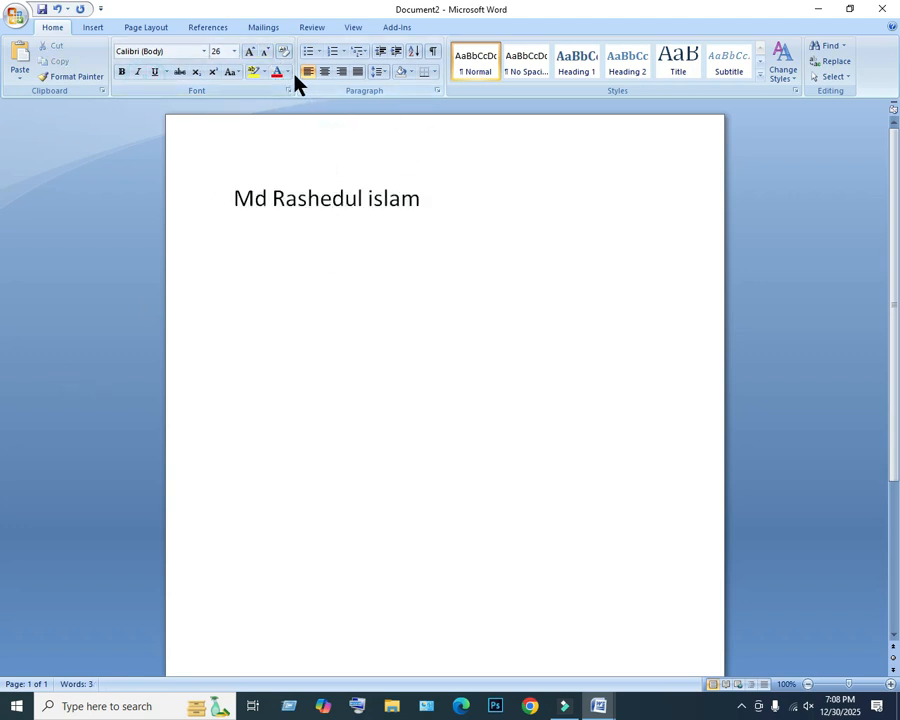
pyautogui.moveTo(428, 215); pyautogui.dragTo(251, 213)
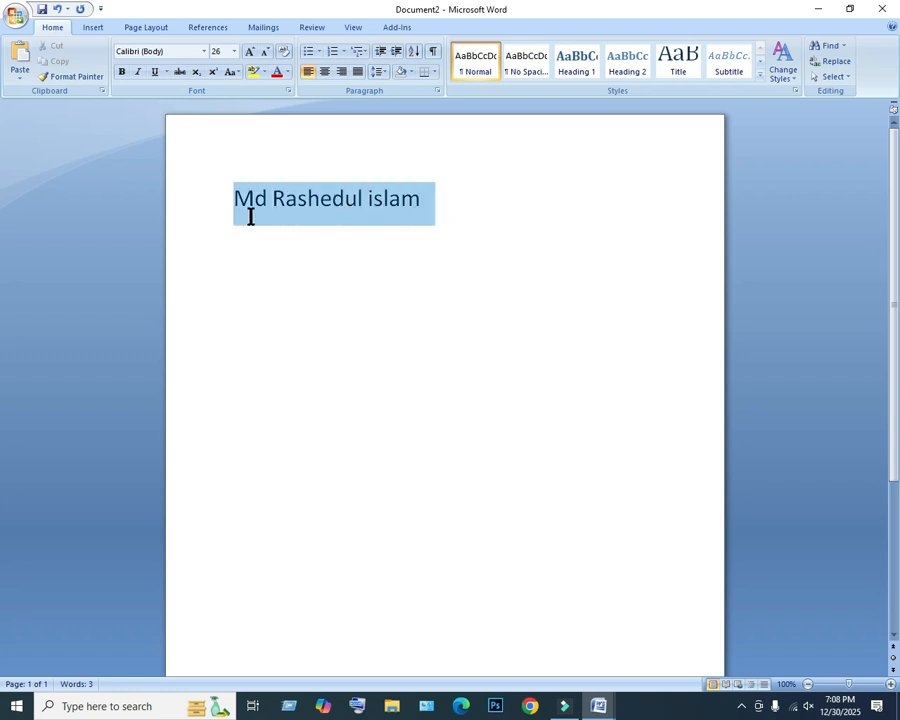
# Set the font color of the whole name line to standard red.
pyautogui.click(287, 73)
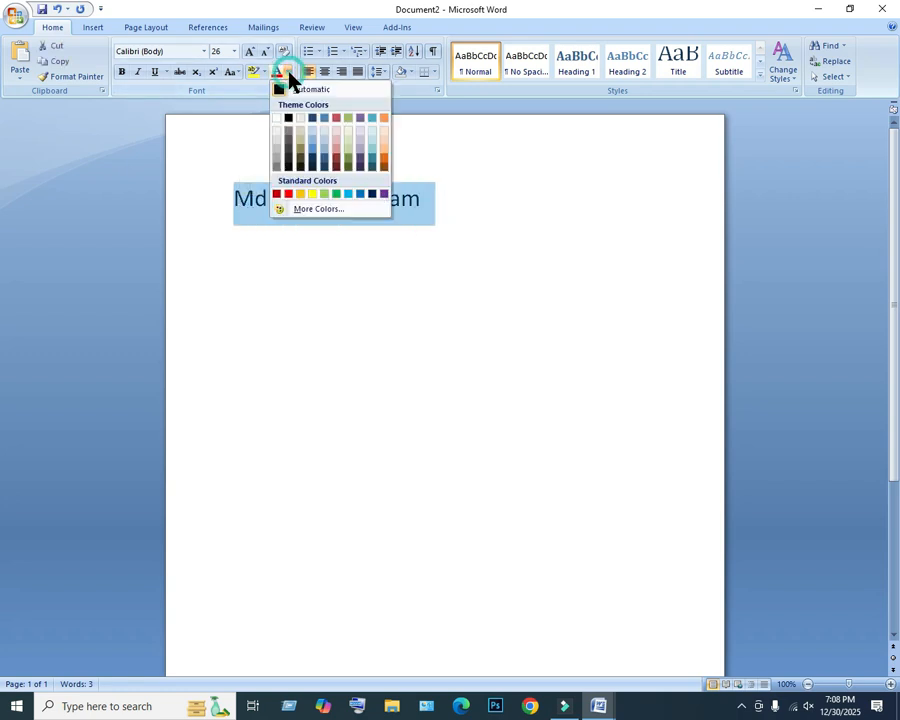
pyautogui.click(288, 195)
pyautogui.click(426, 198)
# Highlight the whole name line in yellow and change its highlight color to bright green.
pyautogui.moveTo(431, 200); pyautogui.dragTo(223, 207)
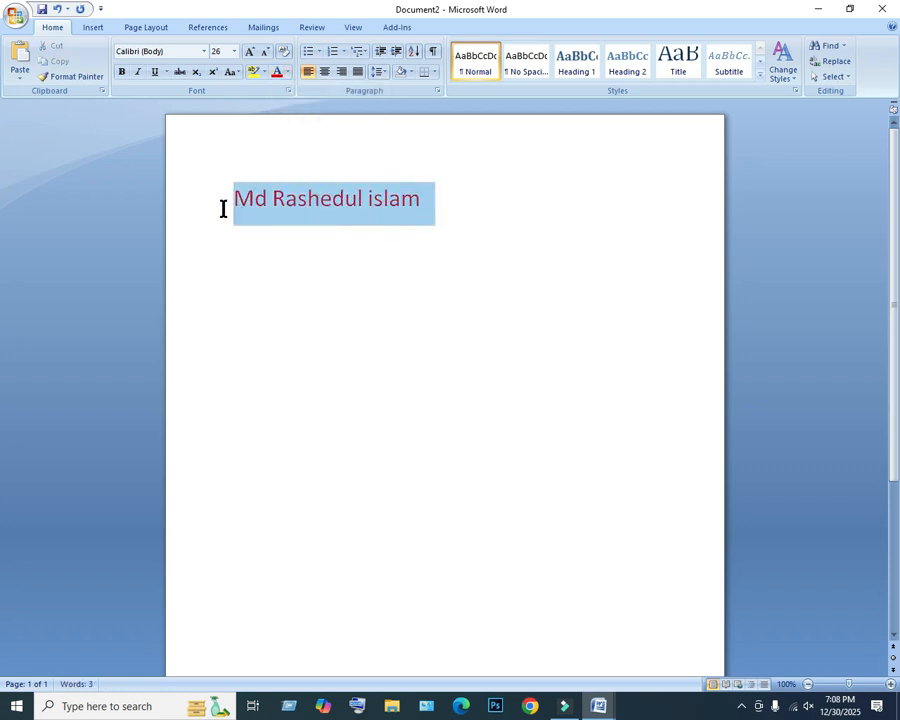
pyautogui.click(255, 73)
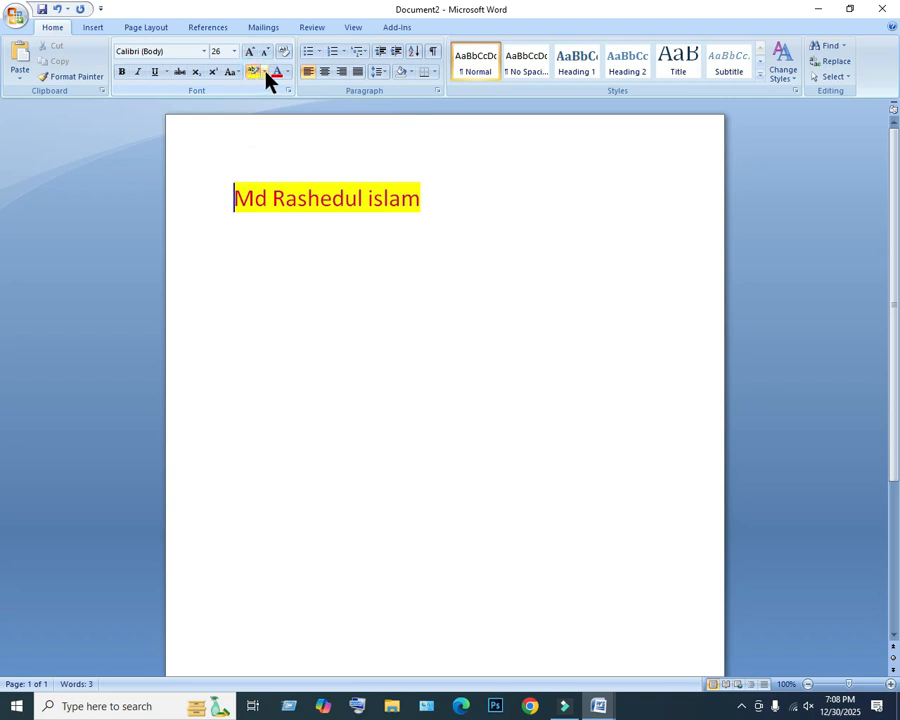
pyautogui.click(265, 73)
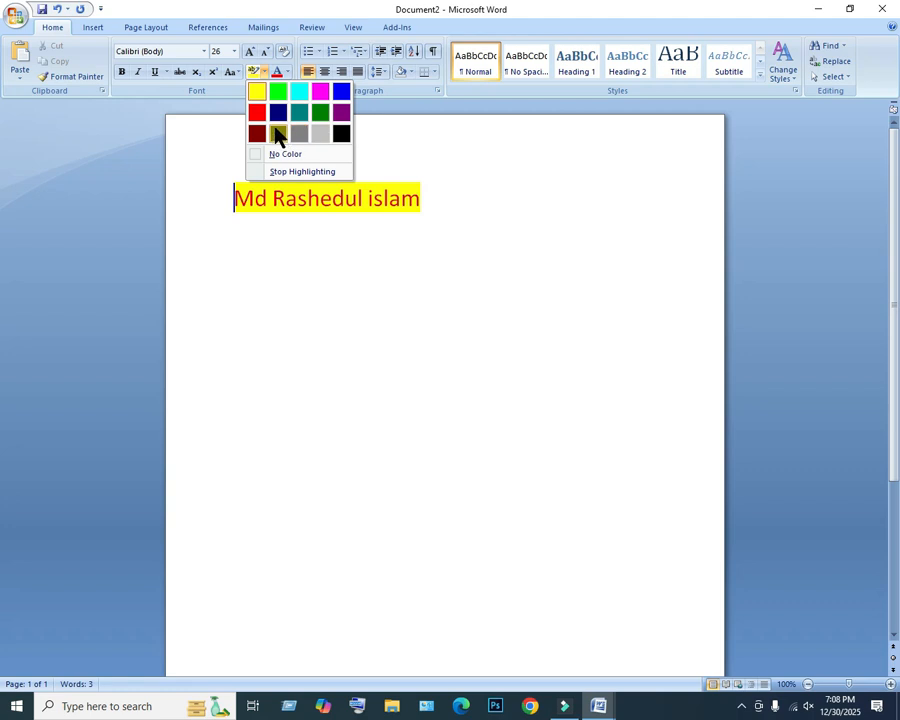
pyautogui.click(278, 94)
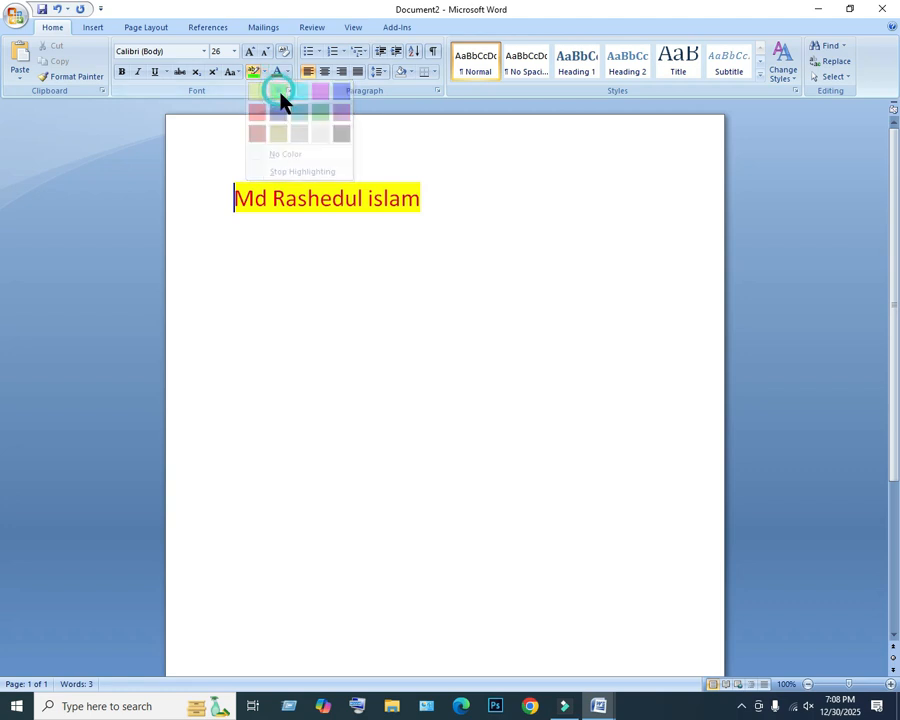
pyautogui.click(257, 76)
pyautogui.moveTo(438, 191); pyautogui.dragTo(209, 193)
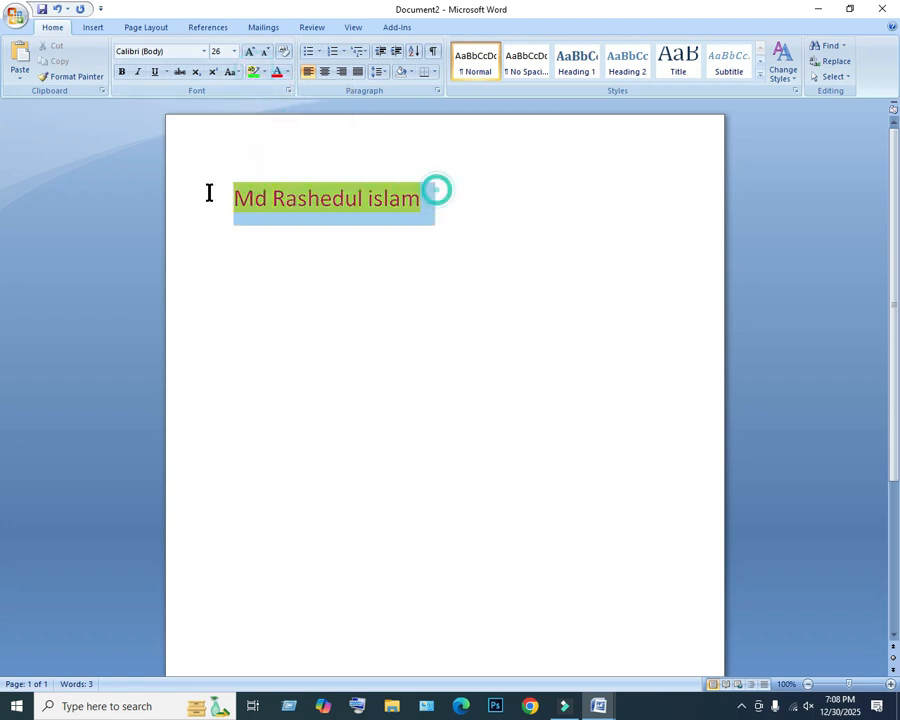
pyautogui.click(252, 72)
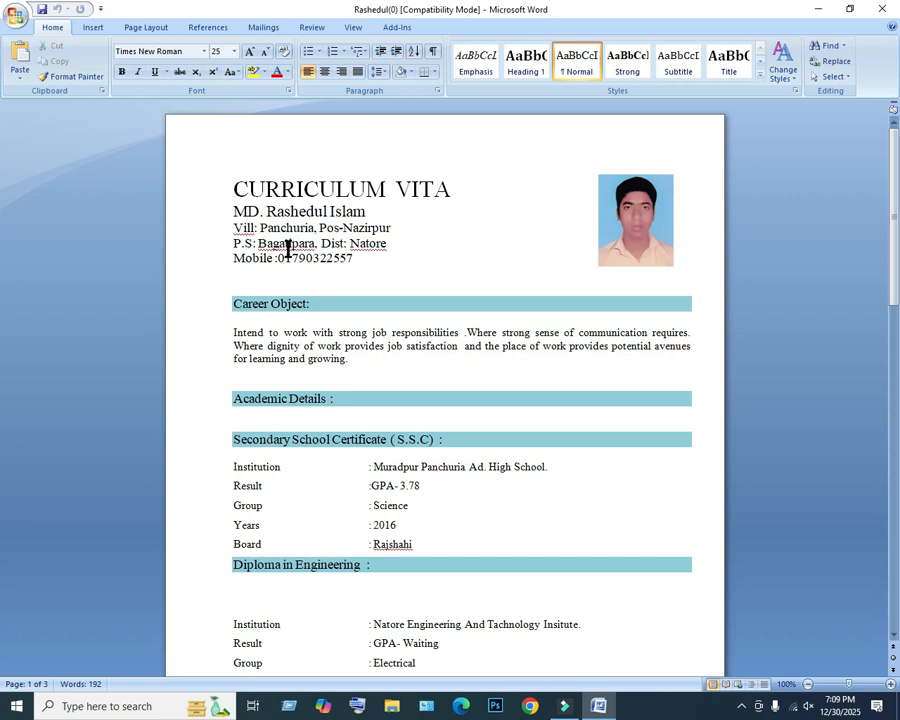
# Start saving a copy of the curriculum vitae document, with the Desktop as the destination folder.
pyautogui.scroll(-2, 287, 253)
pyautogui.scroll(-8, 282, 243)
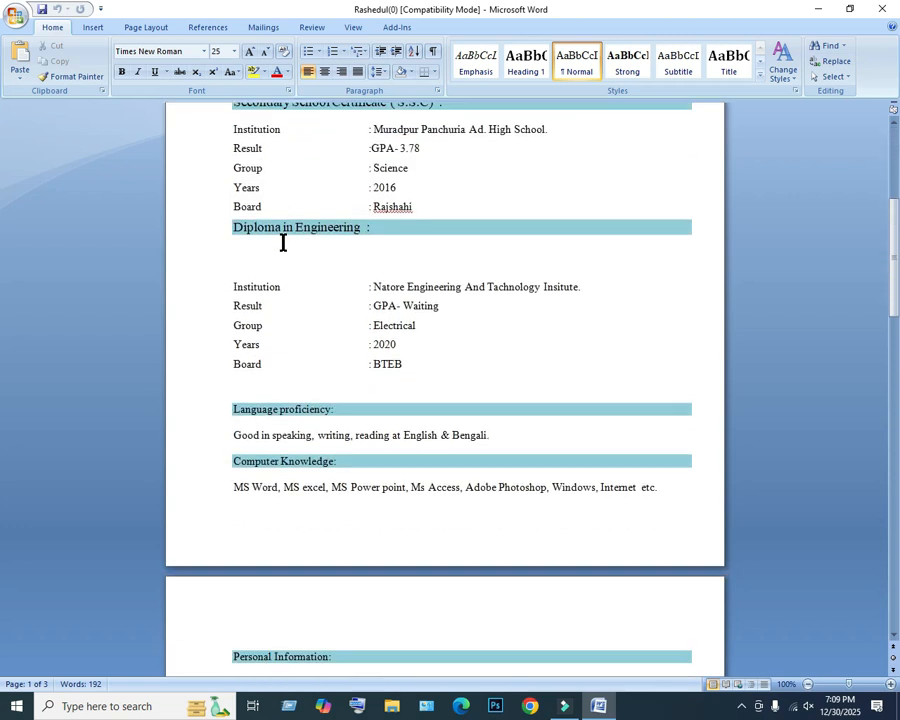
pyautogui.scroll(6, 280, 240)
pyautogui.scroll(4, 281, 241)
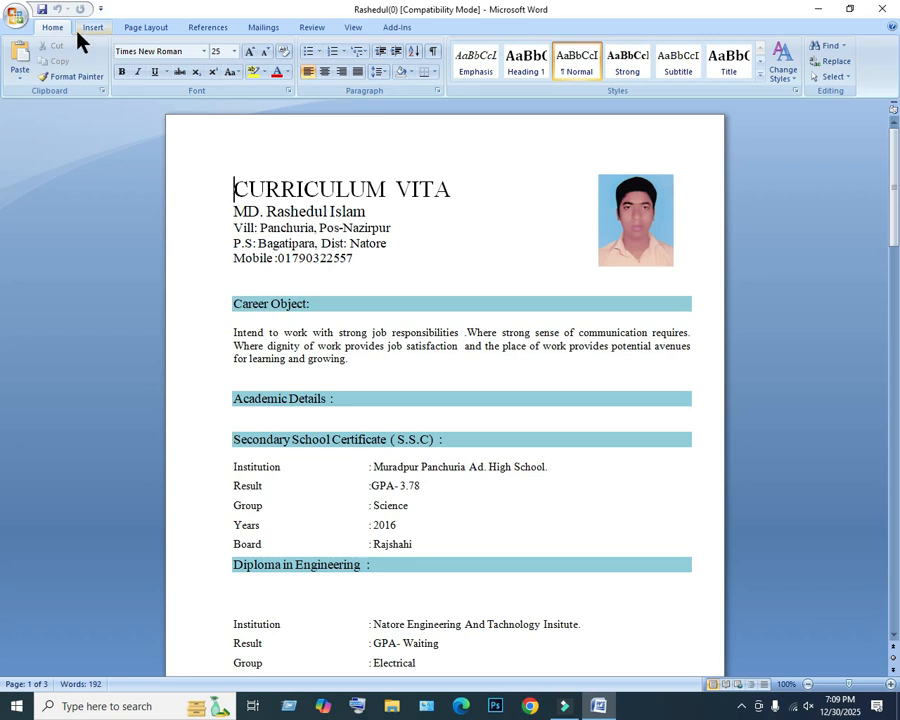
pyautogui.click(17, 19)
pyautogui.moveTo(45, 176)
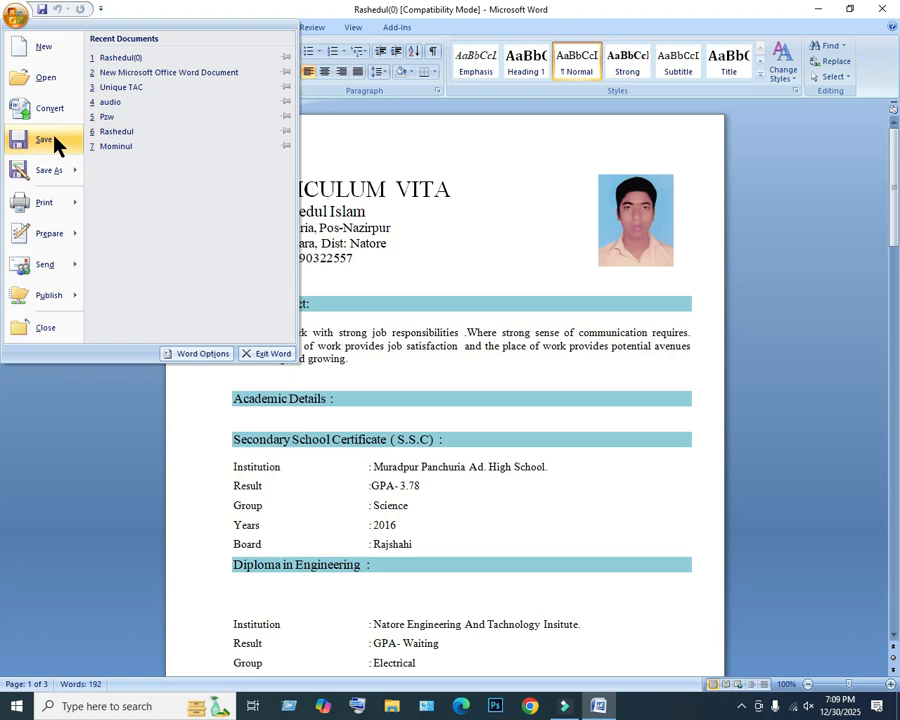
pyautogui.click(50, 170)
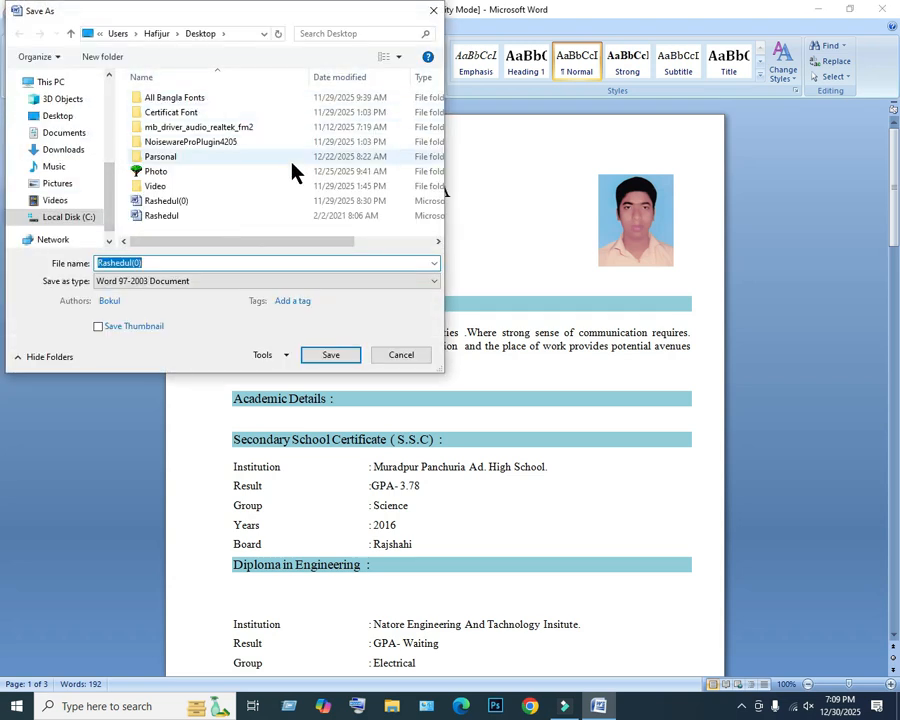
pyautogui.click(44, 121)
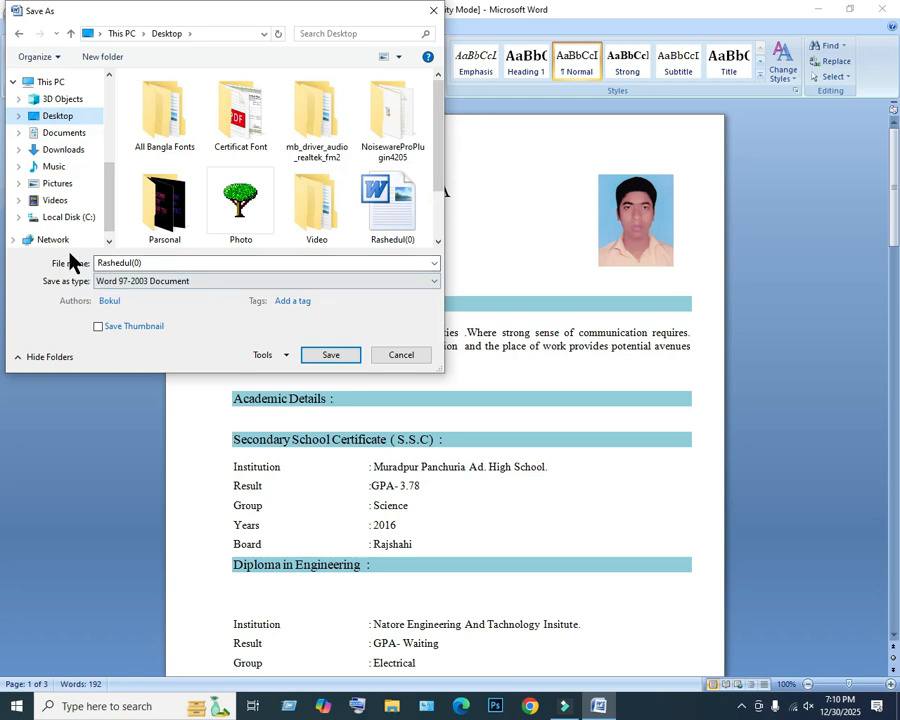
# Replace the (0) suffix of the file name with 11 and save the copy as a Word 97-2003 Document.
pyautogui.click(151, 263)
pyautogui.doubleClick(152, 264)
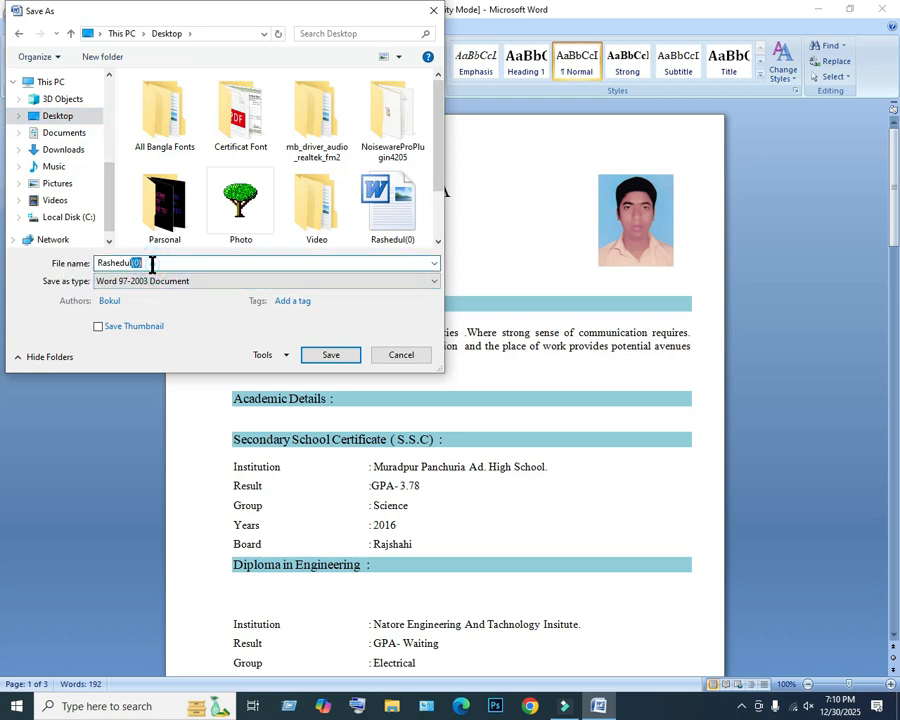
pyautogui.write('11')
pyautogui.click(148, 284)
pyautogui.click(149, 285)
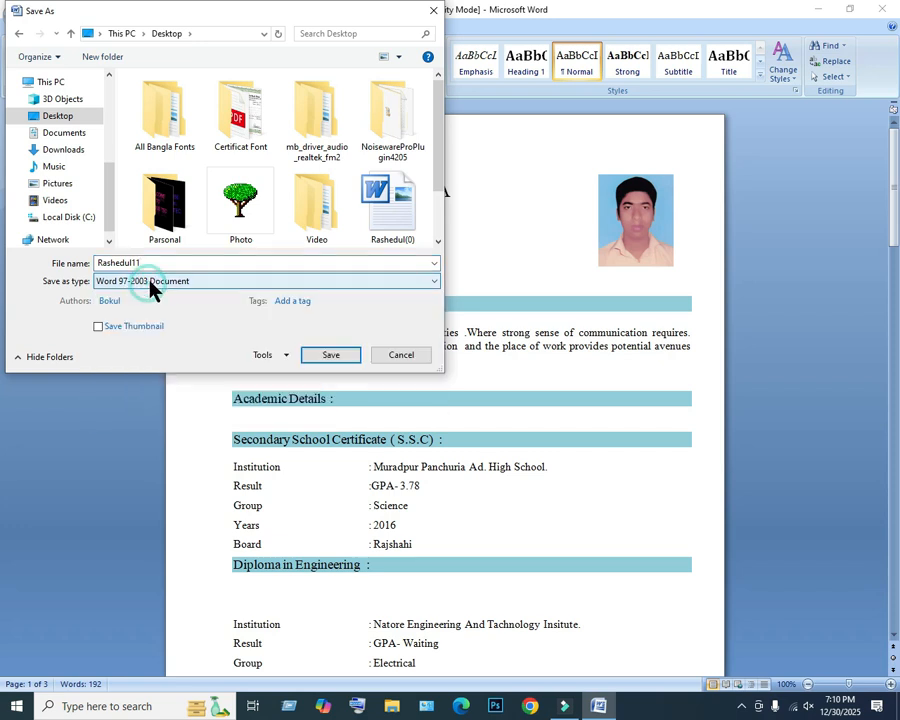
pyautogui.click(411, 284)
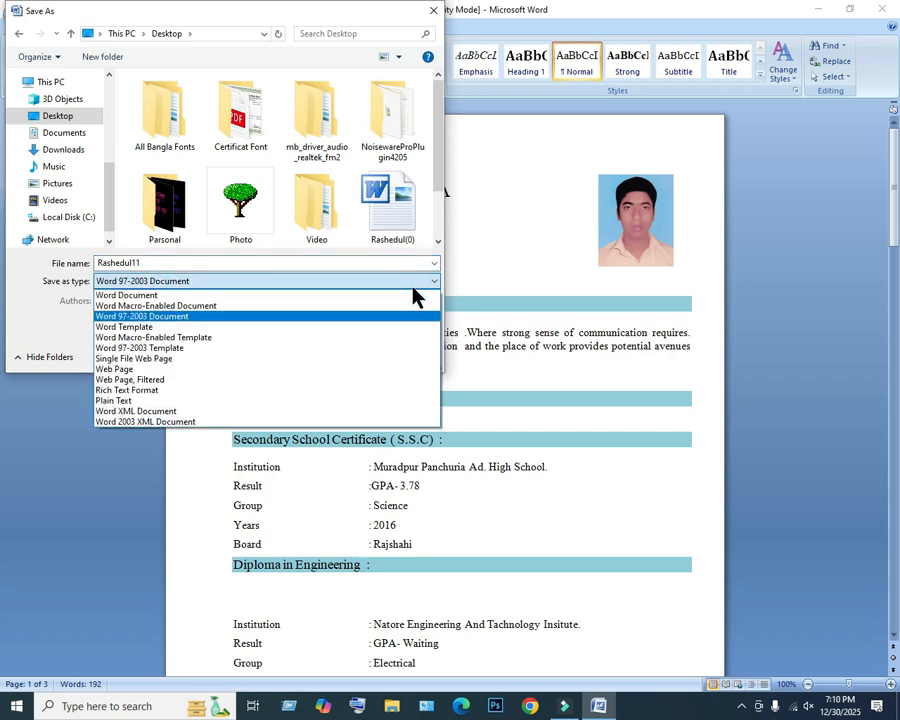
pyautogui.click(170, 322)
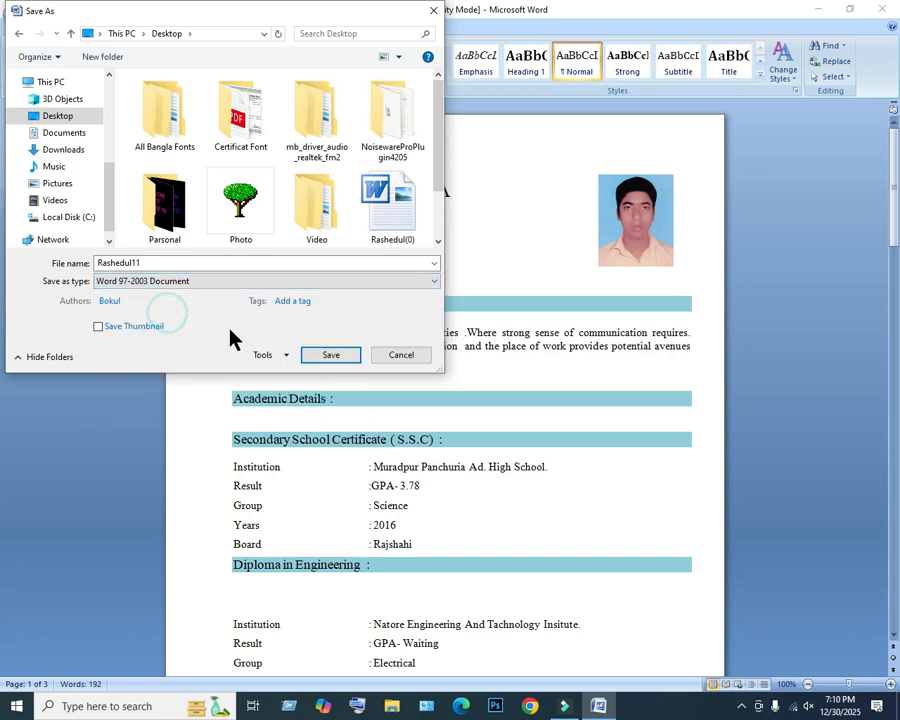
pyautogui.click(331, 357)
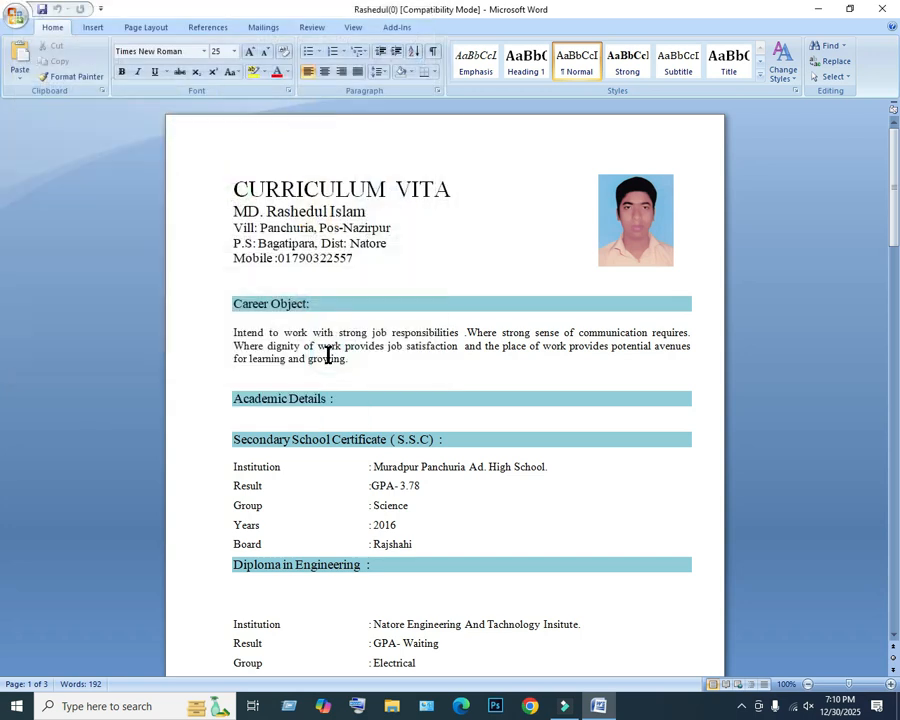
# Cut the portrait photo beside the CURRICULUM VITA heading out of the document.
pyautogui.click(622, 206)
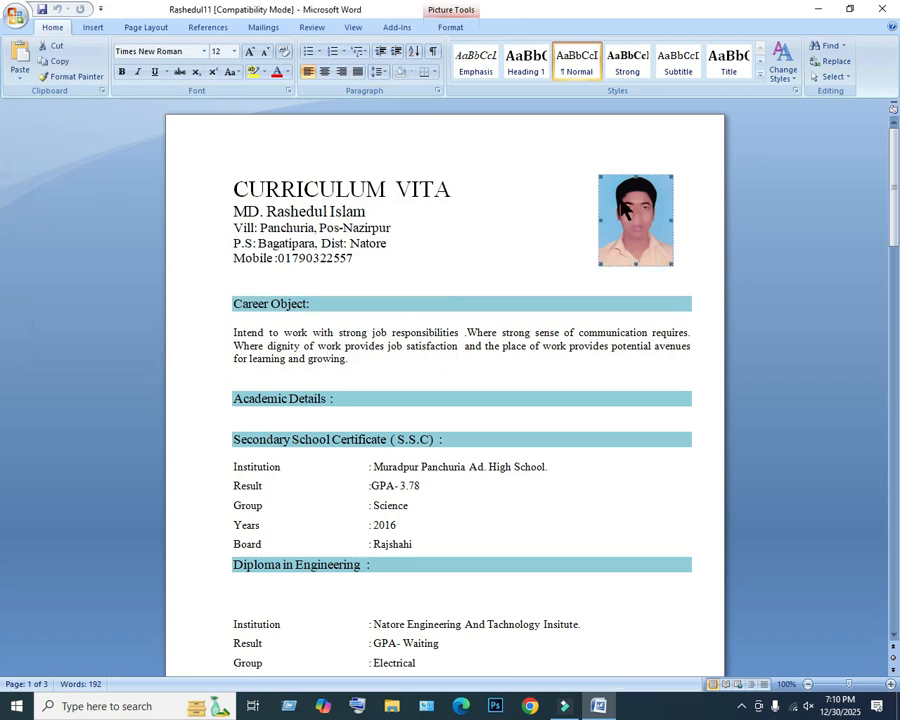
pyautogui.rightClick(624, 208)
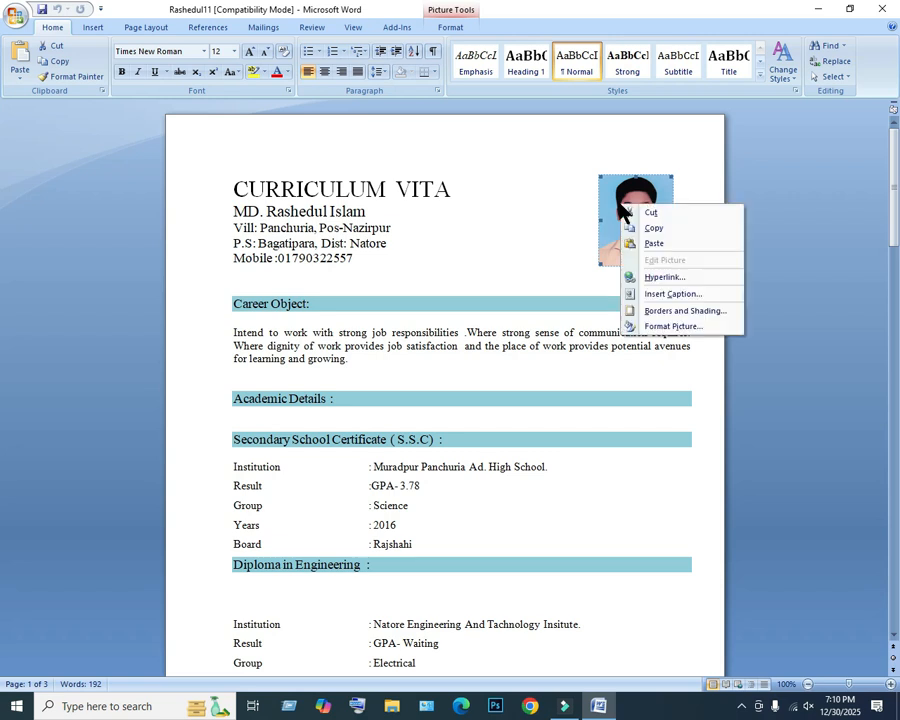
pyautogui.click(648, 213)
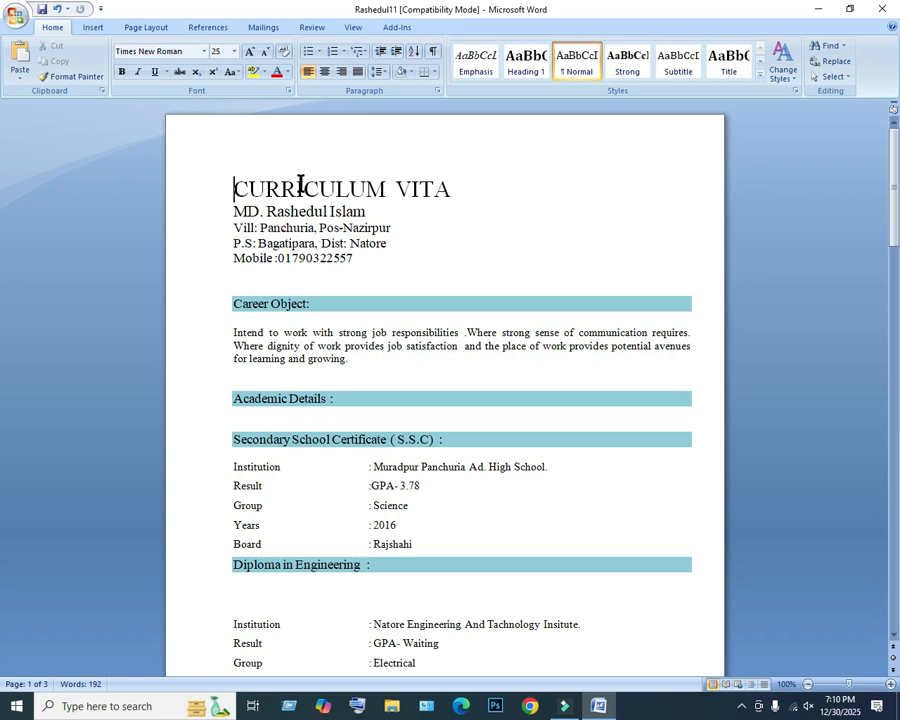
# Draw a text box about 2.01" high and 1.91" wide to the right of the CURRICULUM VITA heading.
pyautogui.click(96, 30)
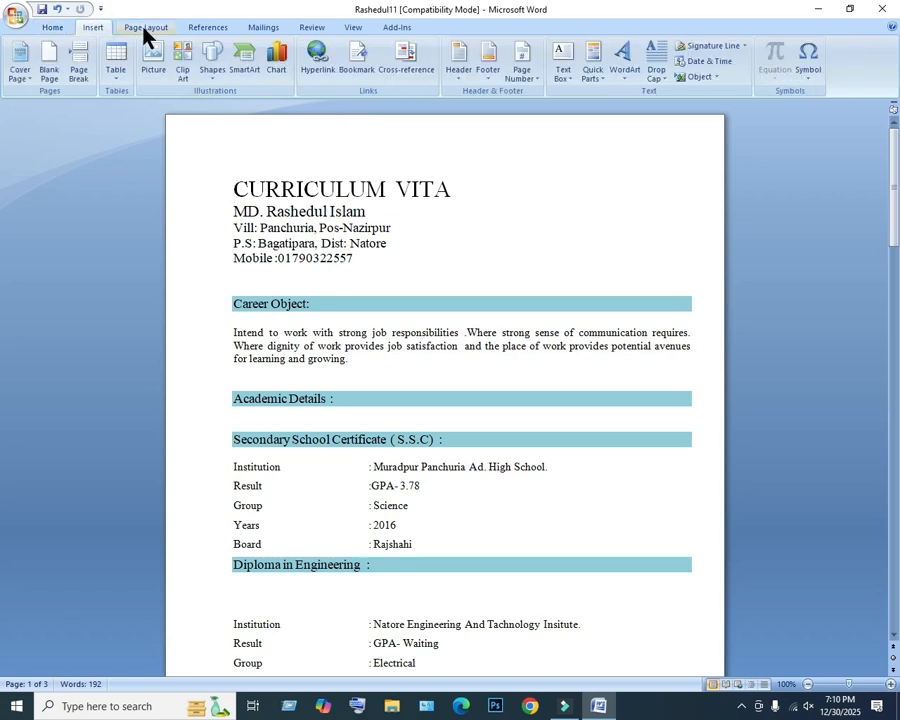
pyautogui.click(143, 29)
pyautogui.click(100, 29)
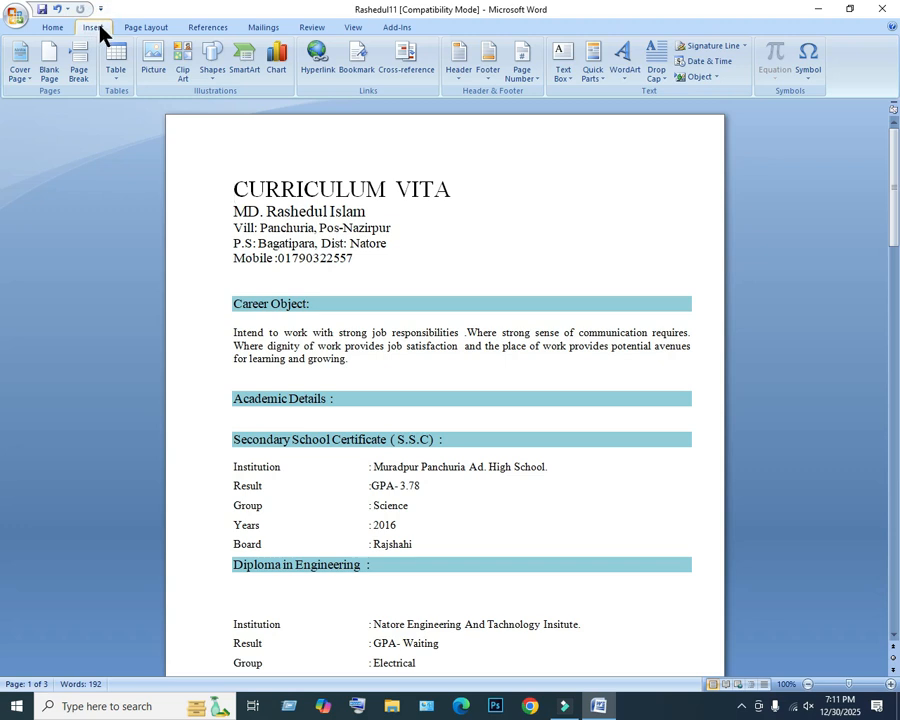
pyautogui.click(209, 75)
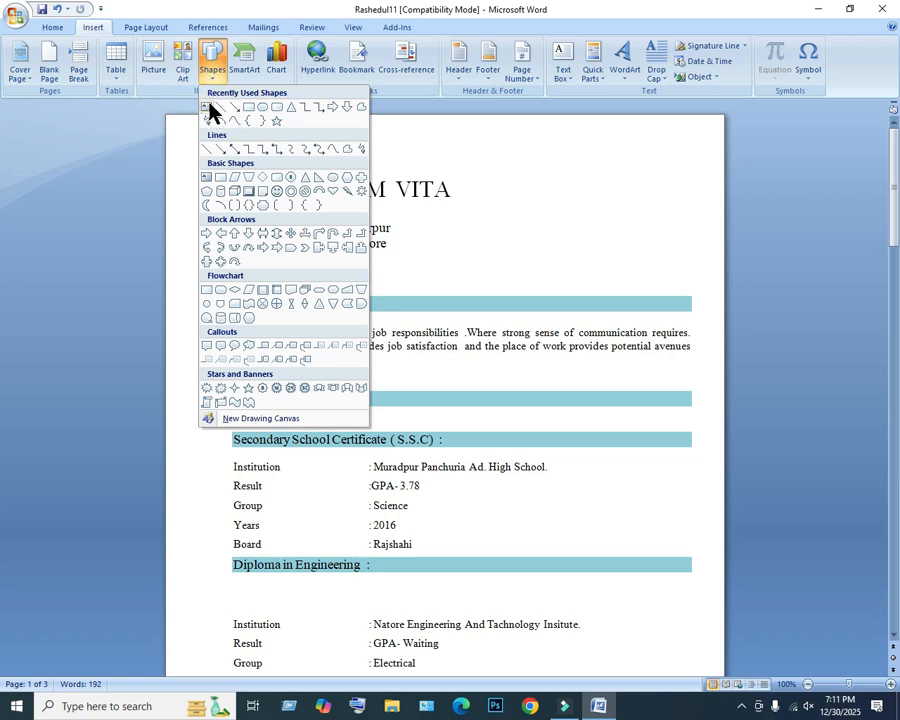
pyautogui.click(207, 105)
pyautogui.moveTo(523, 134); pyautogui.dragTo(653, 271)
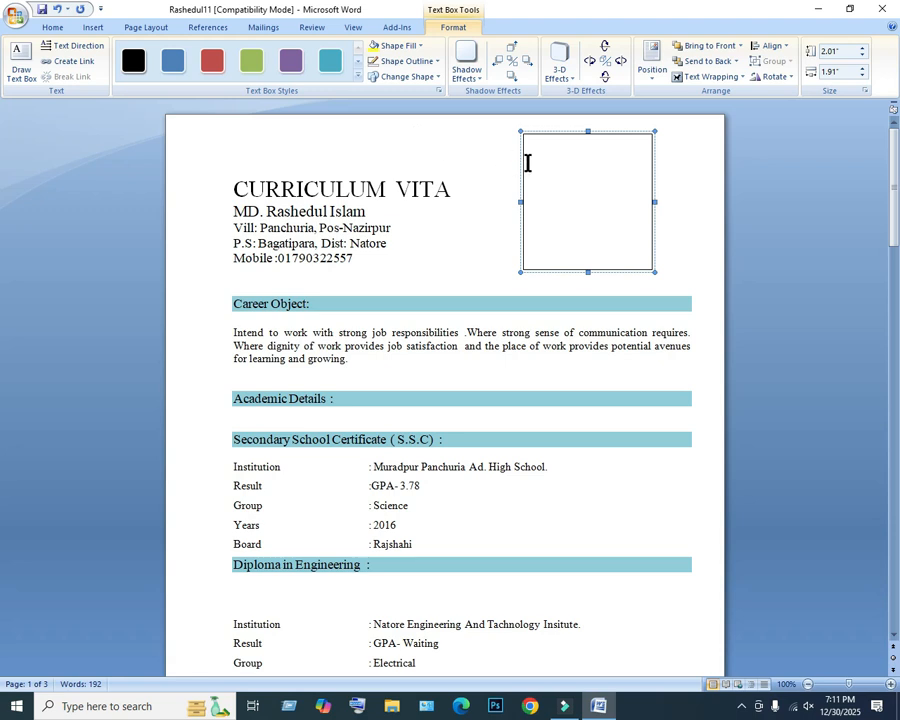
# Insert the blue-background portrait image whose file name ends in copy222 from the desktop into the text box.
pyautogui.click(567, 199)
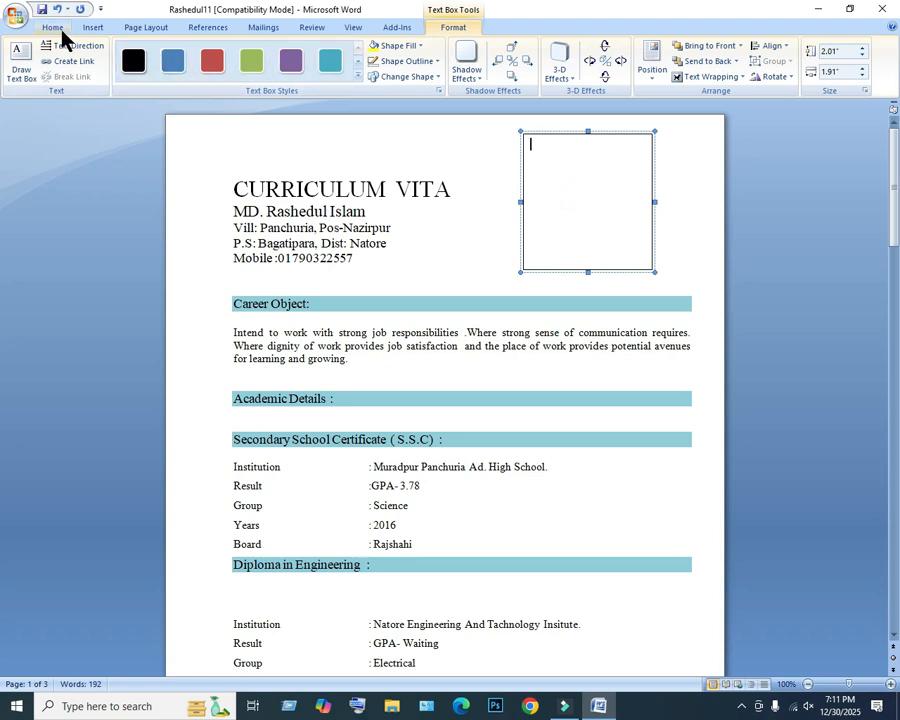
pyautogui.moveTo(579, 177); pyautogui.dragTo(604, 214)
pyautogui.click(604, 213)
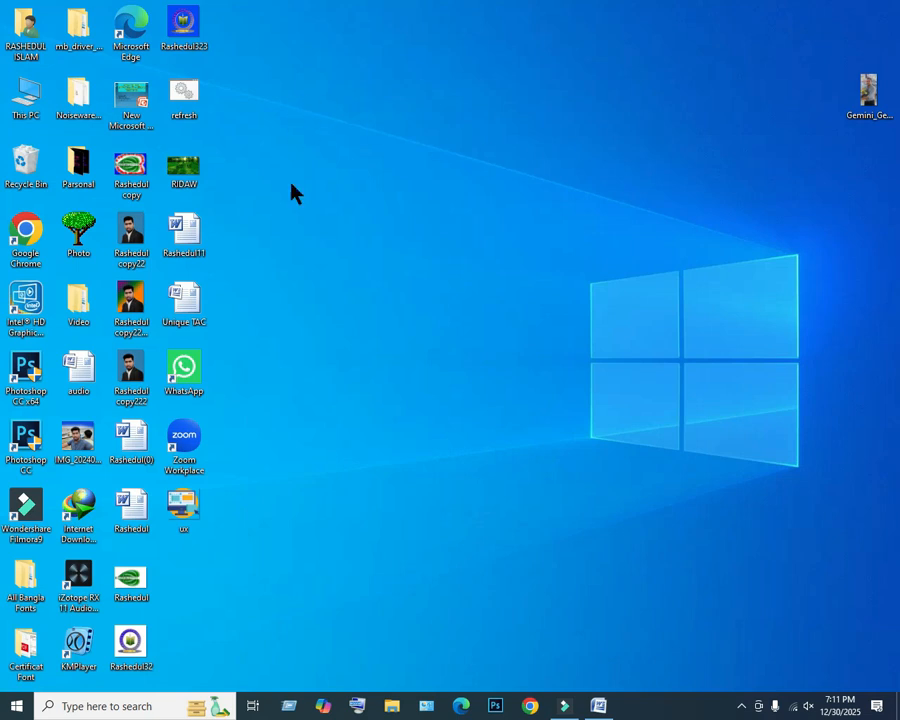
pyautogui.moveTo(131, 385); pyautogui.dragTo(553, 166)
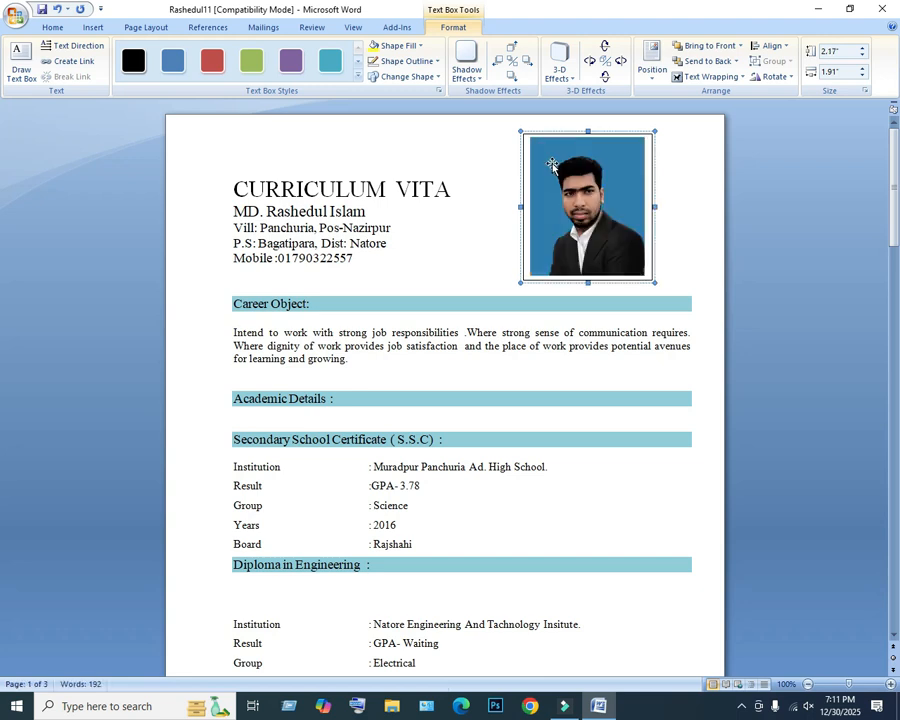
# Move the text box holding the portrait further right, close to the page's right edge beside the heading.
pyautogui.click(448, 176)
pyautogui.click(524, 184)
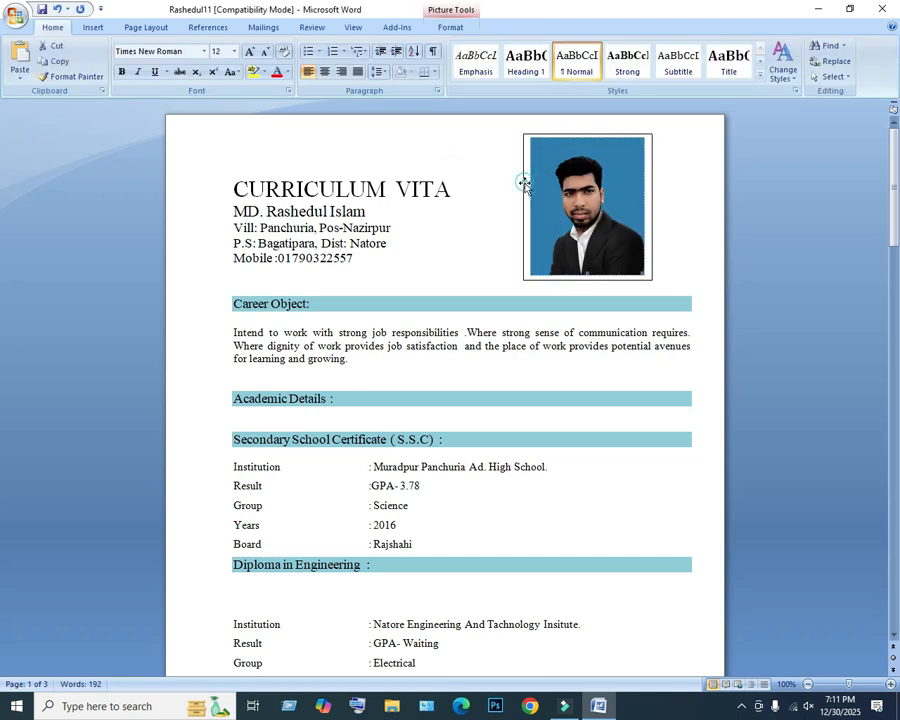
pyautogui.click(526, 140)
pyautogui.moveTo(537, 133); pyautogui.dragTo(598, 132)
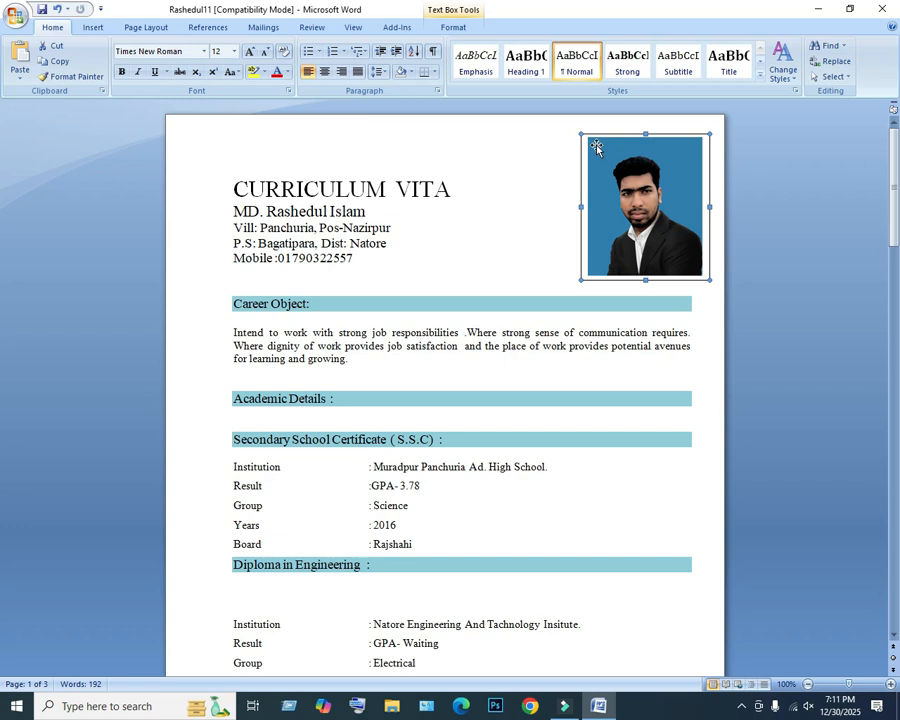